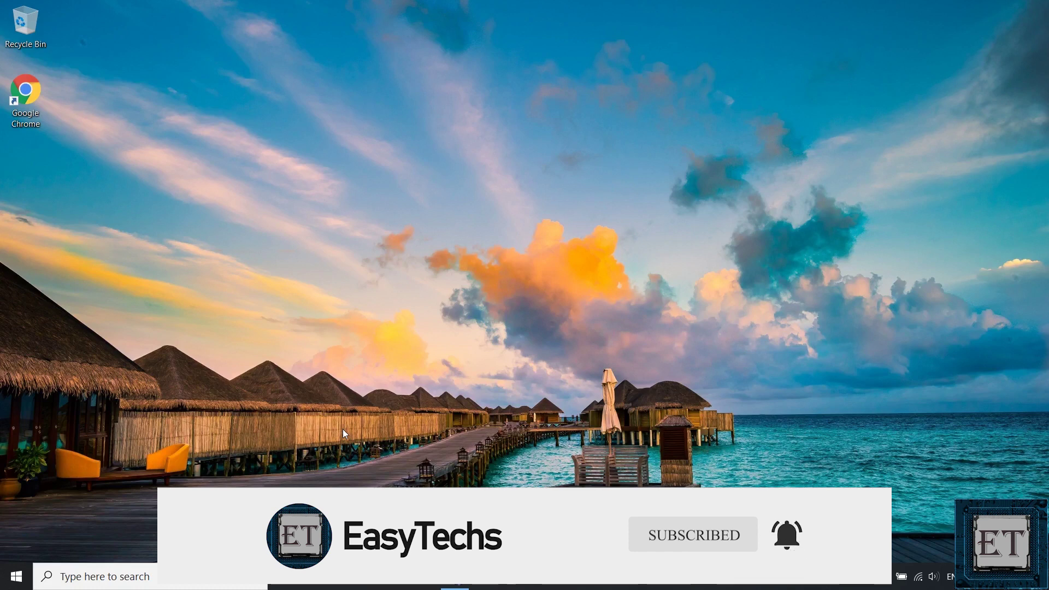
Search the Start menu for 'obs', then 'word', showing both leave a blank results panel.
key(super)
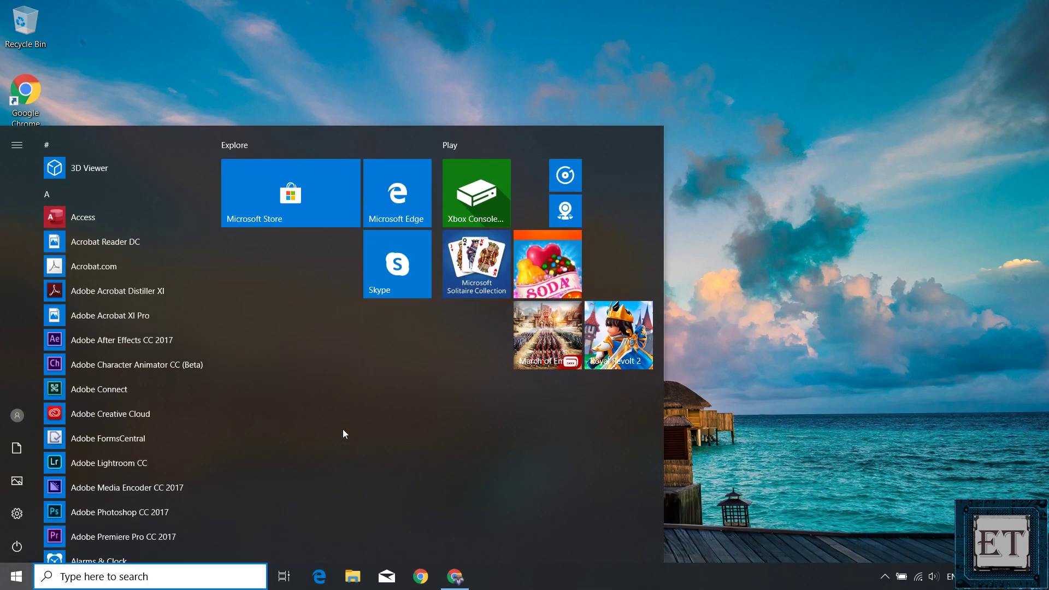
text(obs)
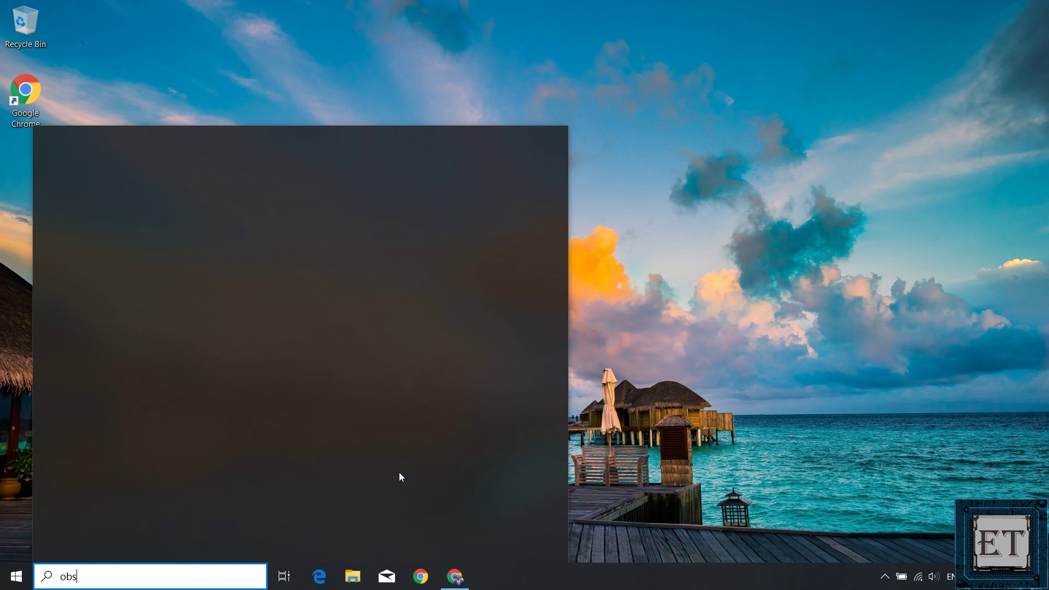
key(BackSpace)
key(BackSpace)
key(BackSpace)
text(word)
key(BackSpace)
key(BackSpace)
key(BackSpace)
key(BackSpace)
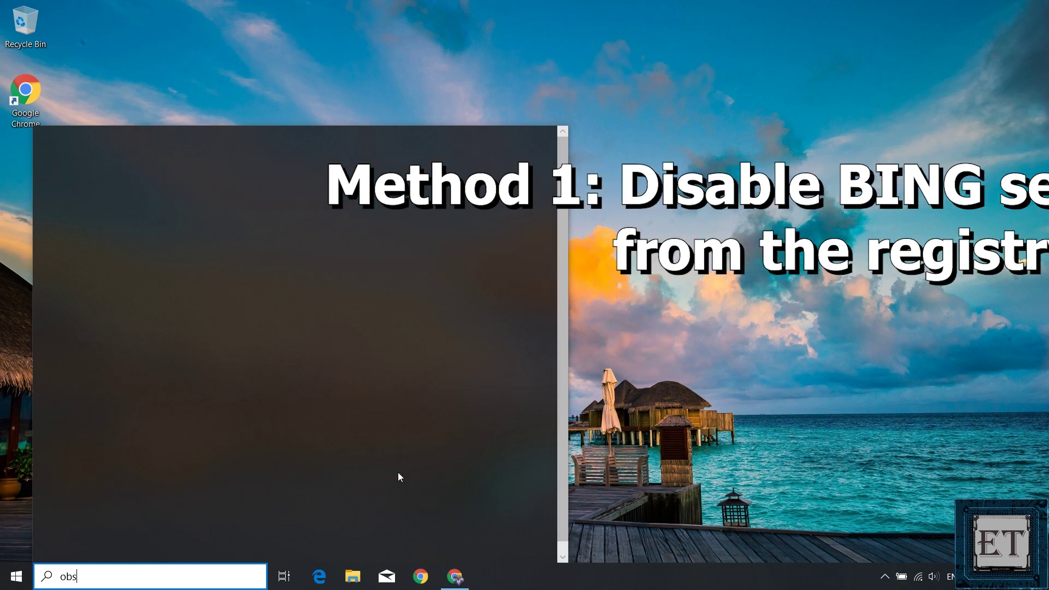
Run 'regedit' from the Win+R Run dialog to start Registry Editor.
key(super+r)
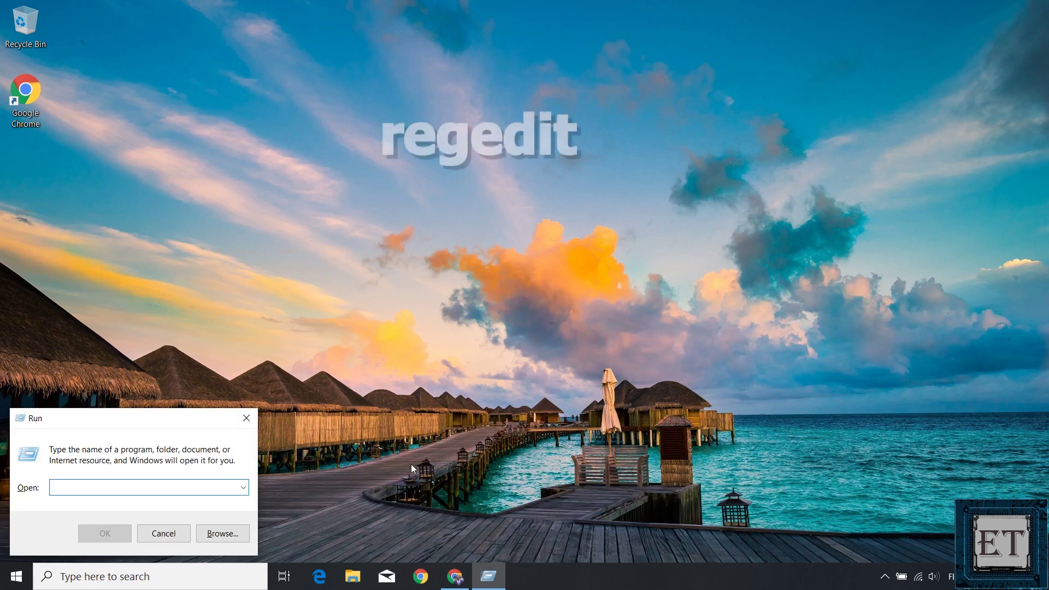
text(regedit)
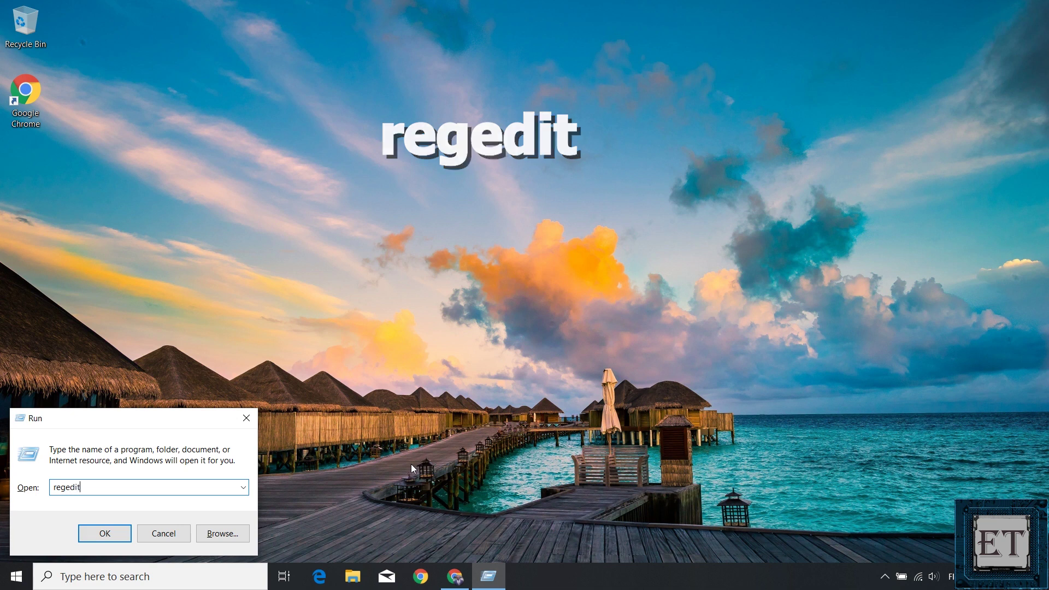
key(Return)
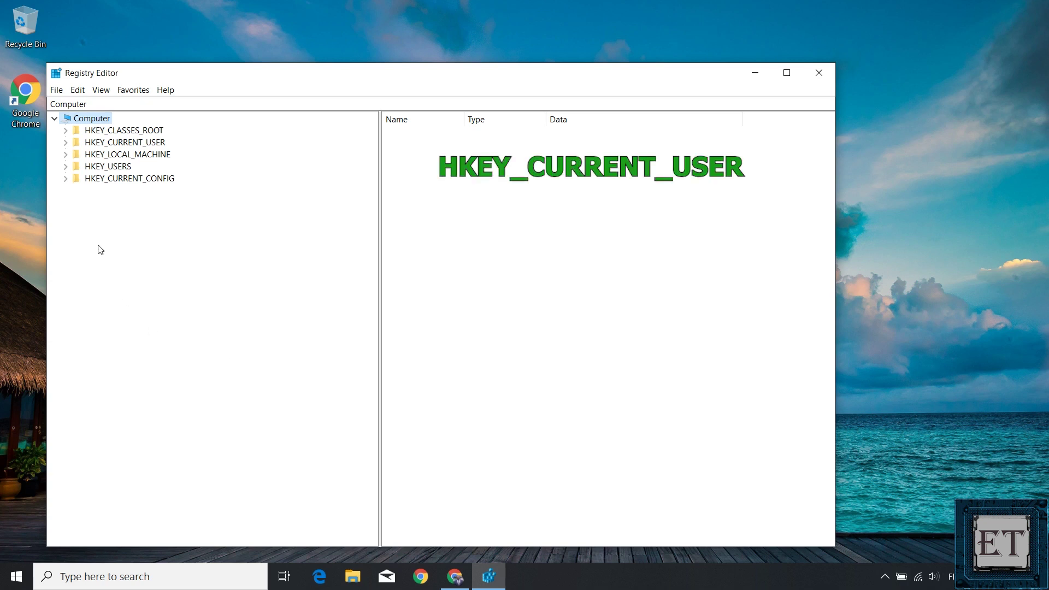
Expand HKEY_CURRENT_USER, Software and Microsoft in the registry tree.
double_click(125, 143)
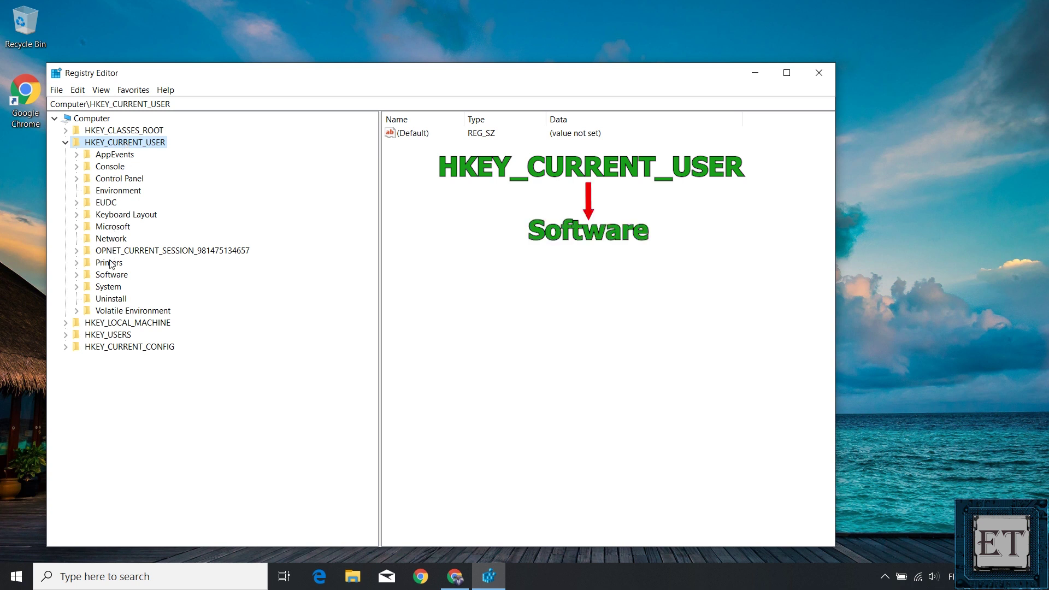
click(110, 277)
double_click(110, 277)
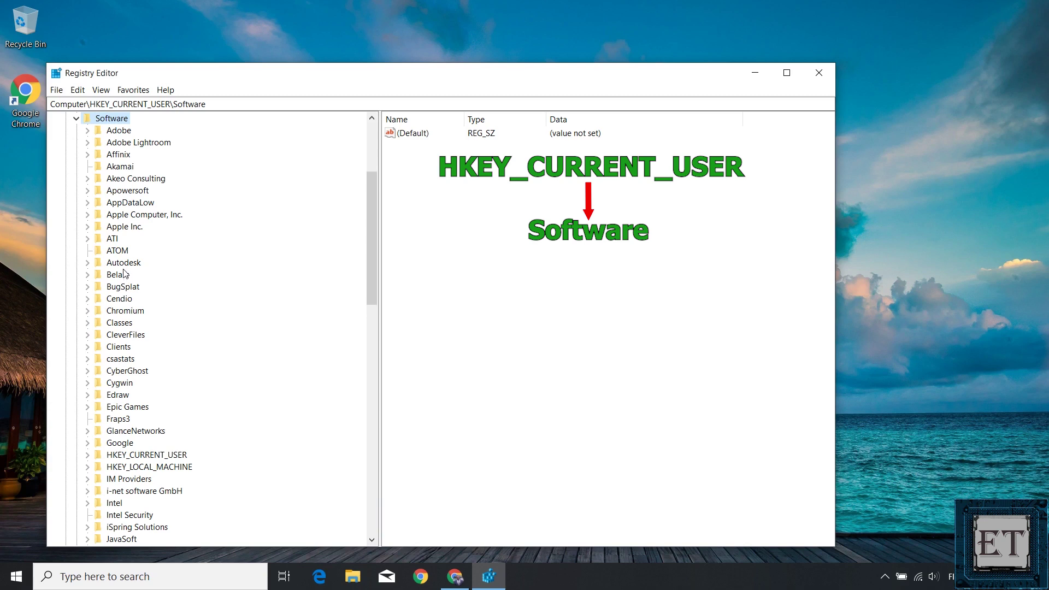
scroll(119, 227, down, 2)
scroll(119, 227, down, 2)
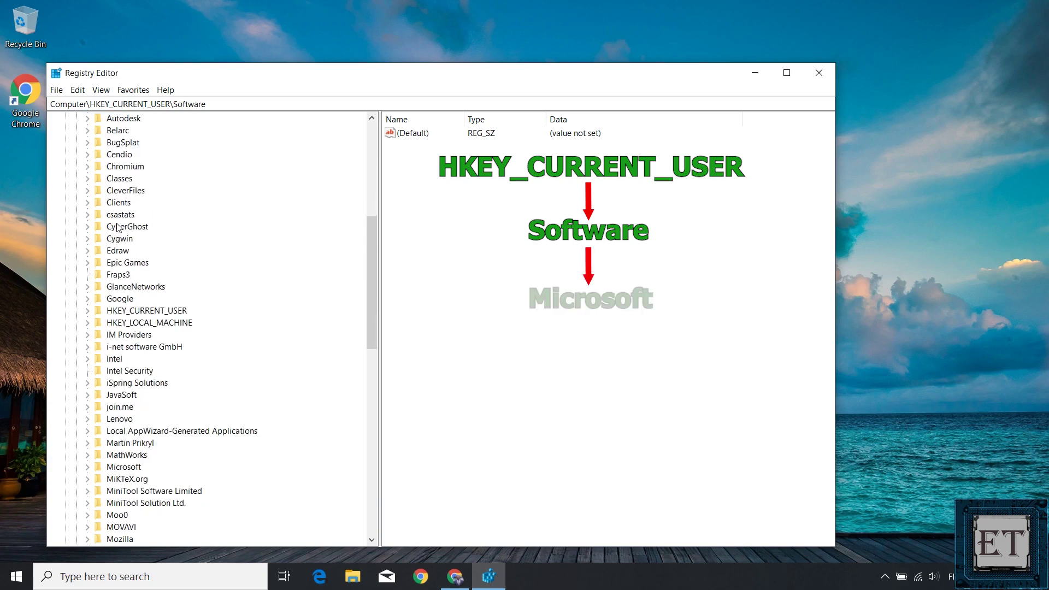
scroll(119, 227, down, 7)
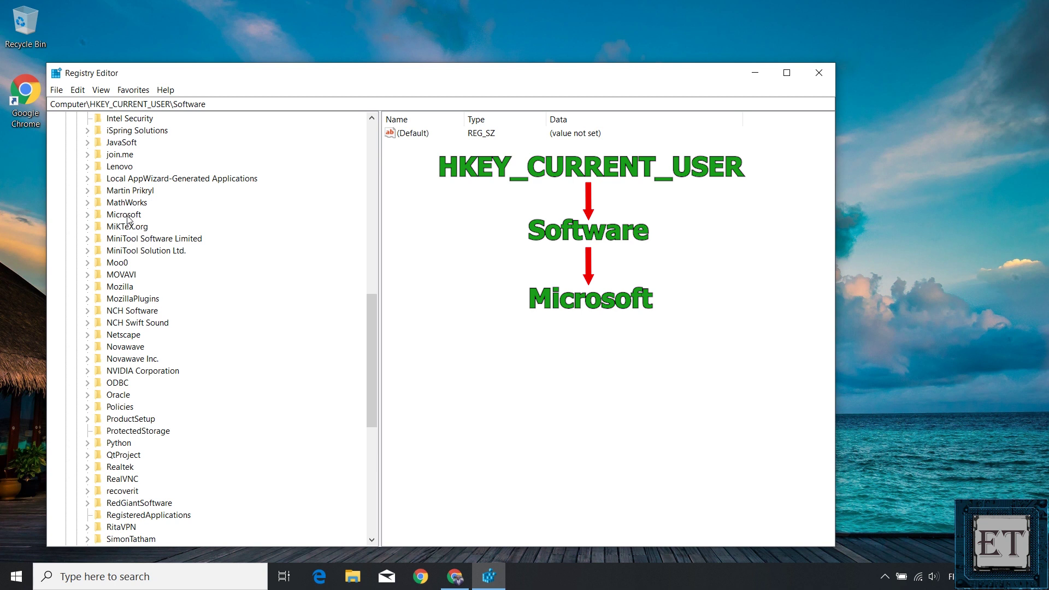
double_click(127, 216)
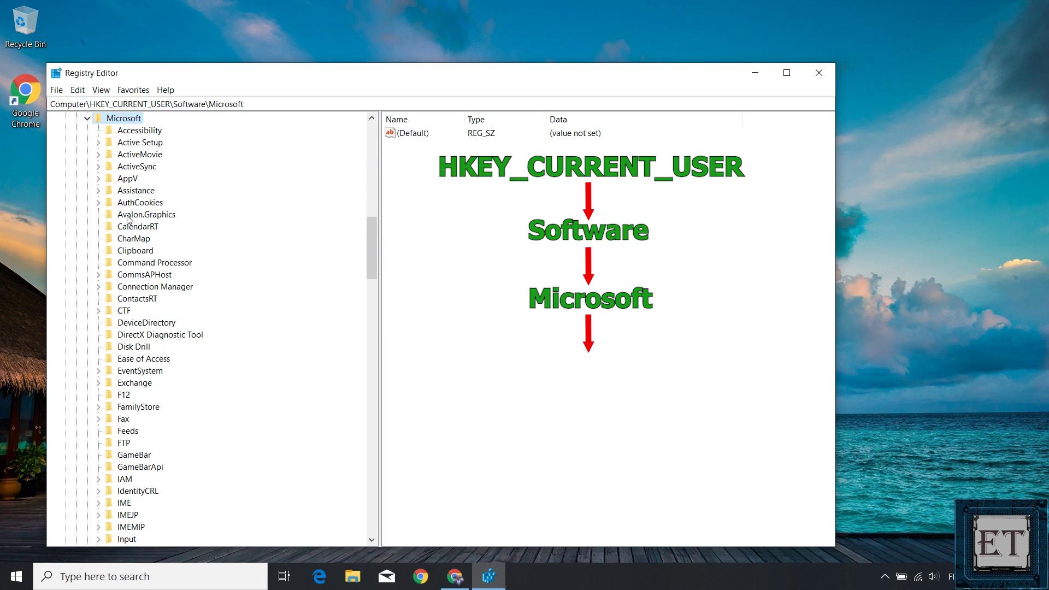
Expand Windows and CurrentVersion, then open the Search key to list its values.
scroll(128, 218, down, 2)
scroll(127, 218, down, 20)
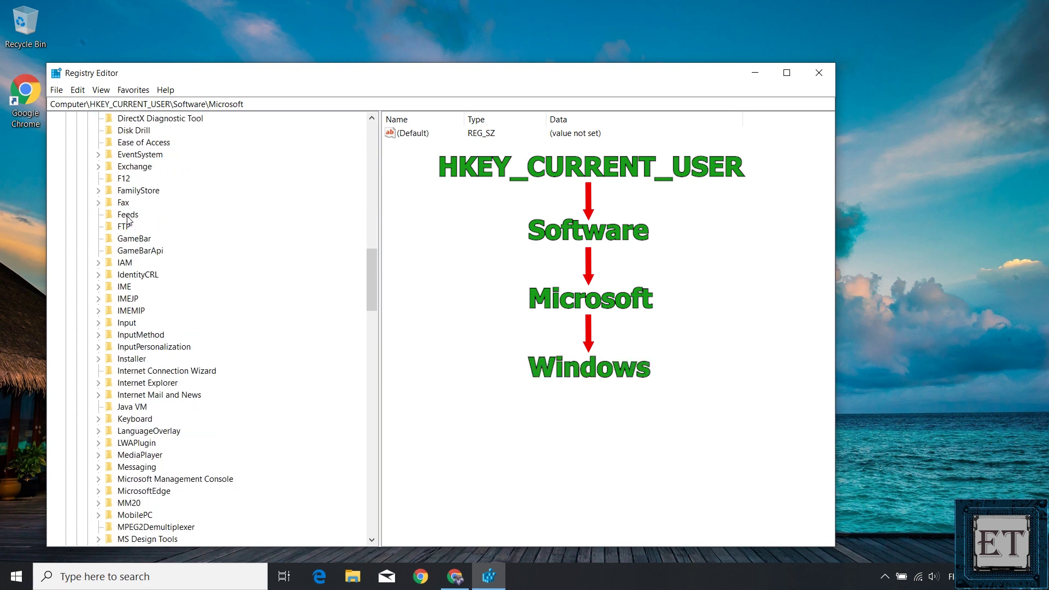
scroll(126, 222, down, 11)
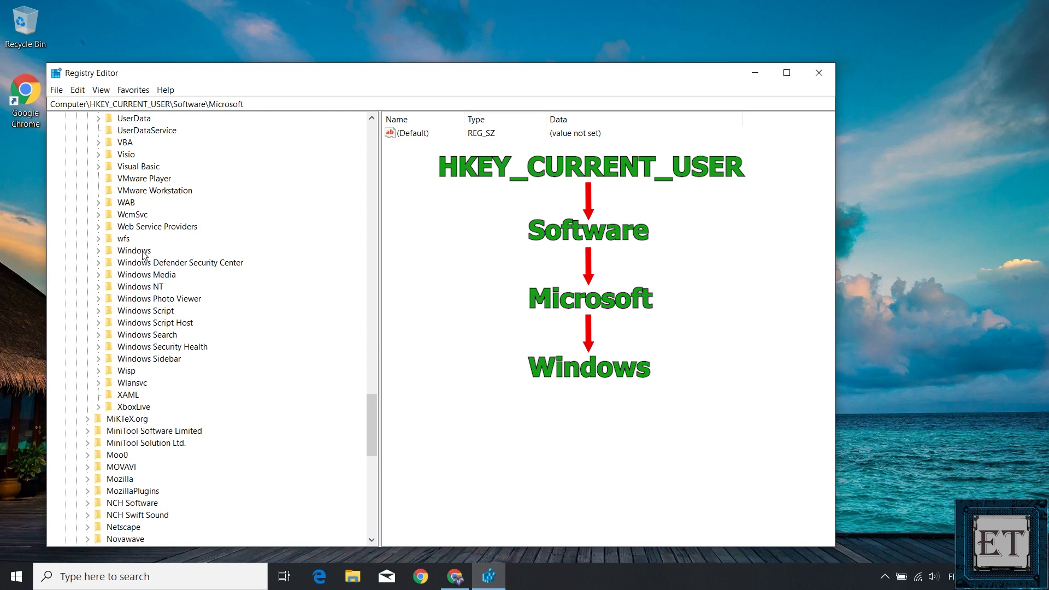
double_click(143, 251)
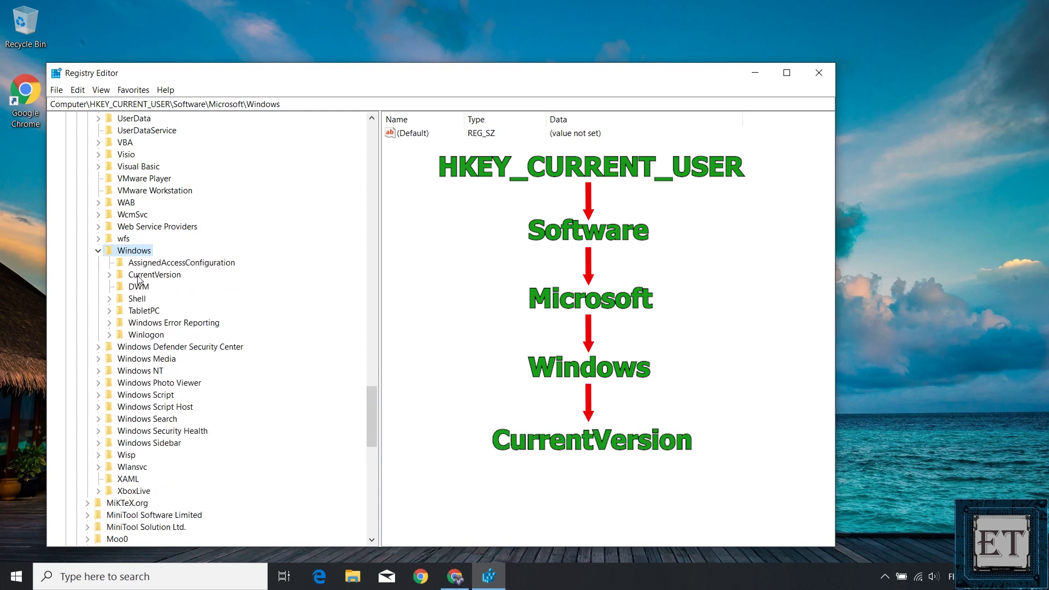
double_click(148, 274)
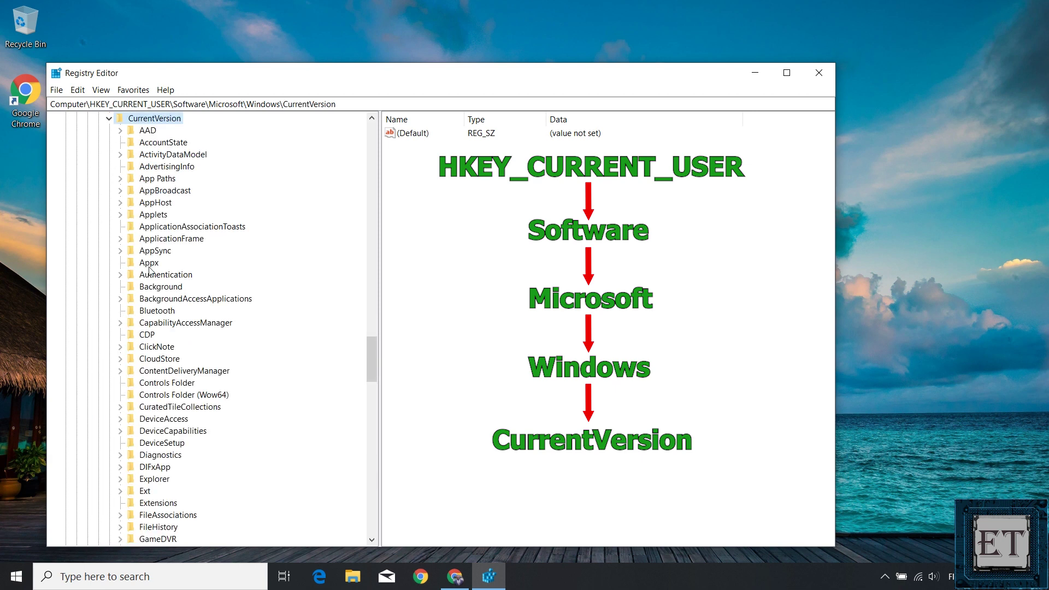
scroll(150, 264, down, 5)
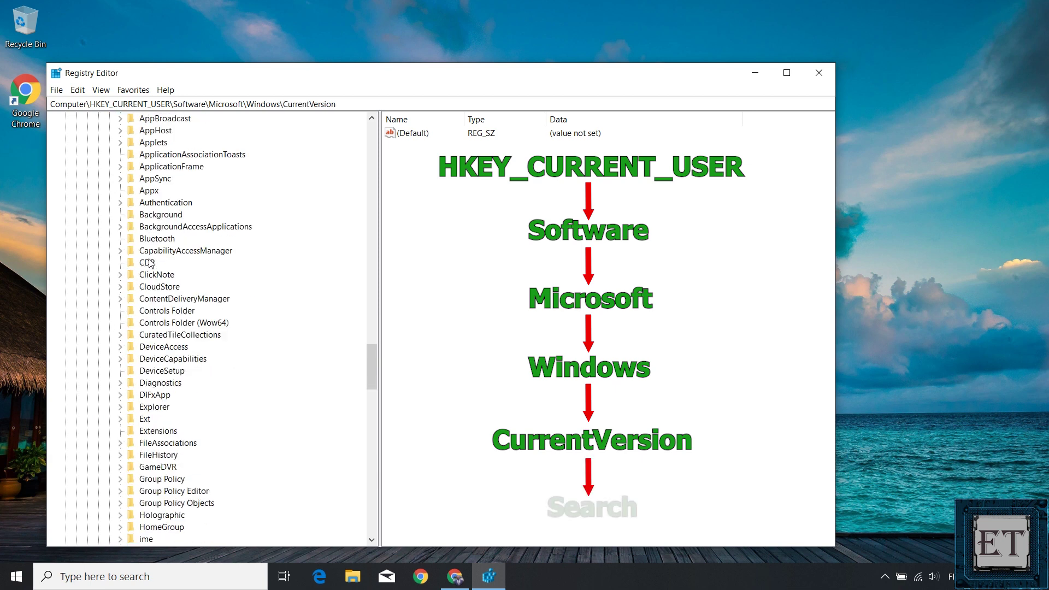
scroll(150, 263, down, 10)
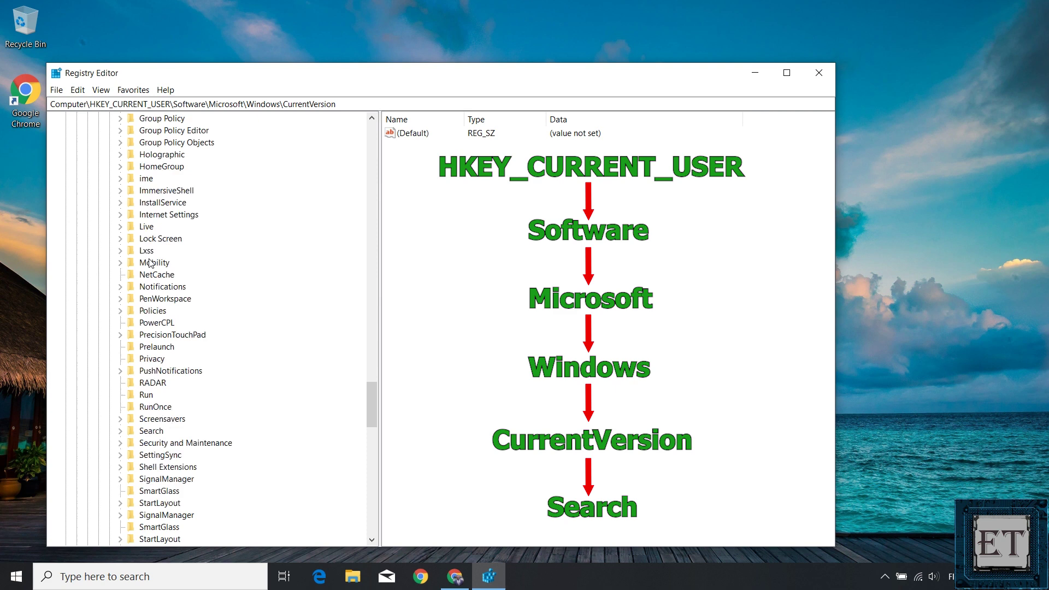
scroll(150, 264, down, 2)
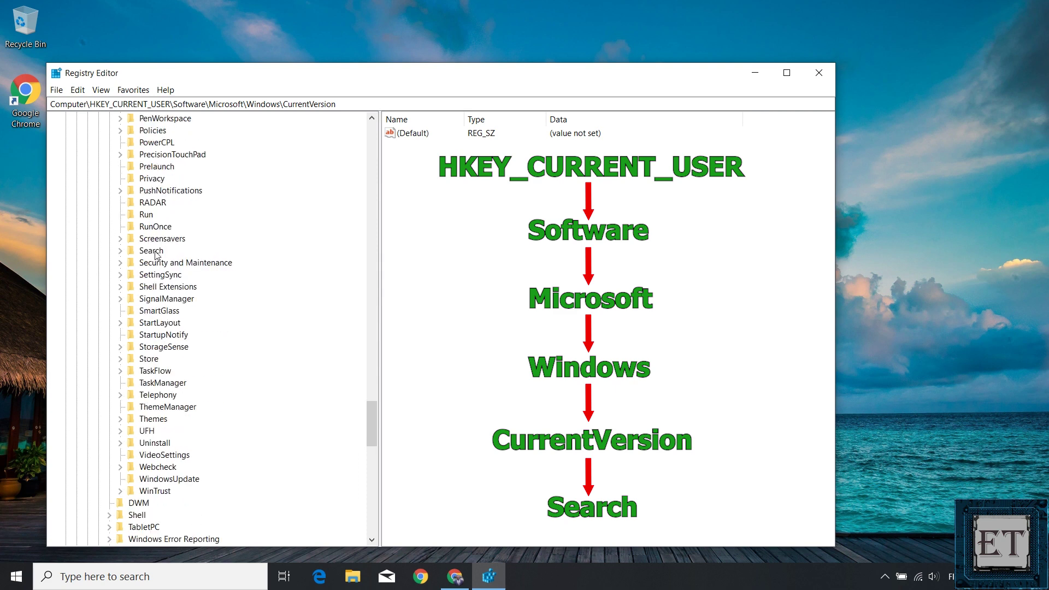
double_click(152, 251)
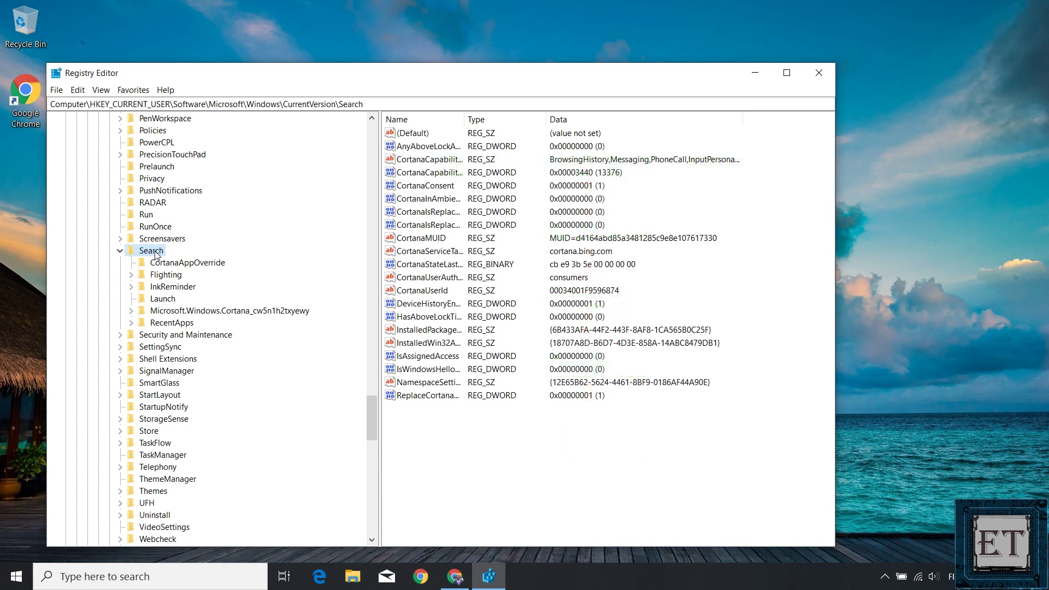
Create a new DWORD (32-bit) value named BingSearchEnabled in the Search key.
right_click(535, 445)
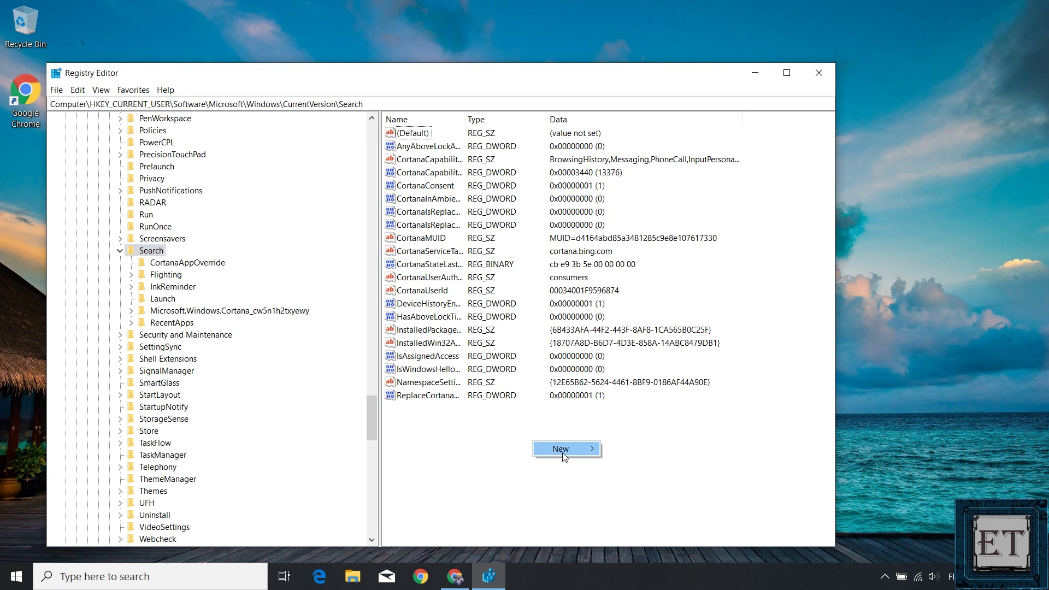
mouse_move(563, 454)
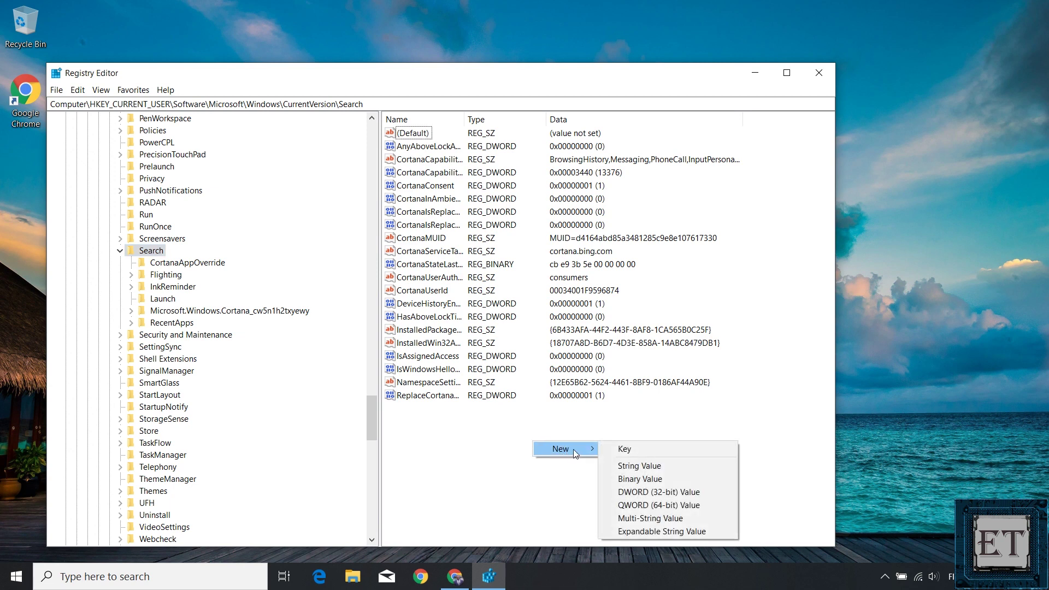
click(654, 491)
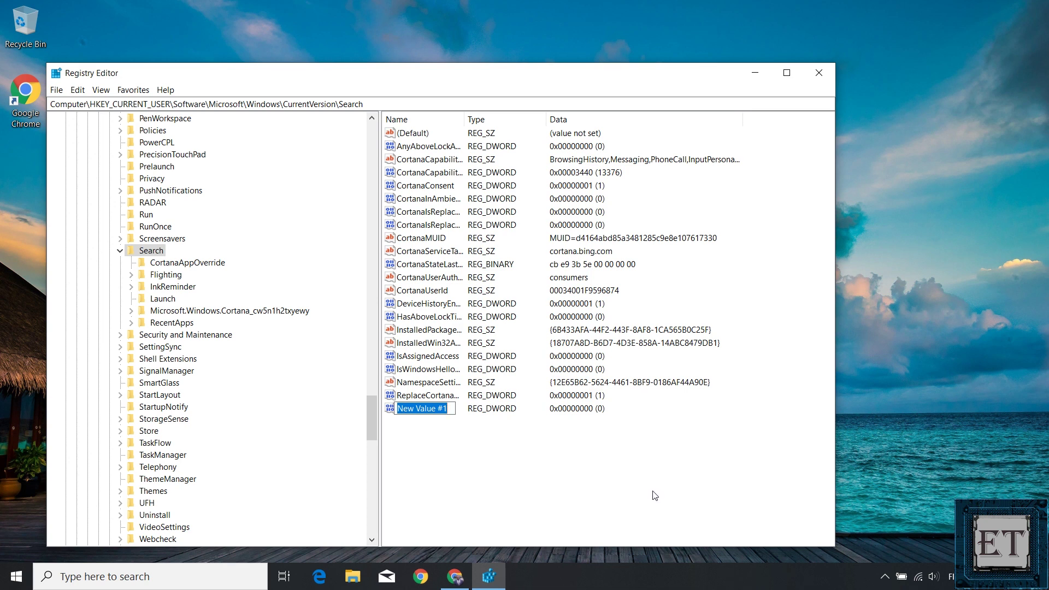
text(BingSear)
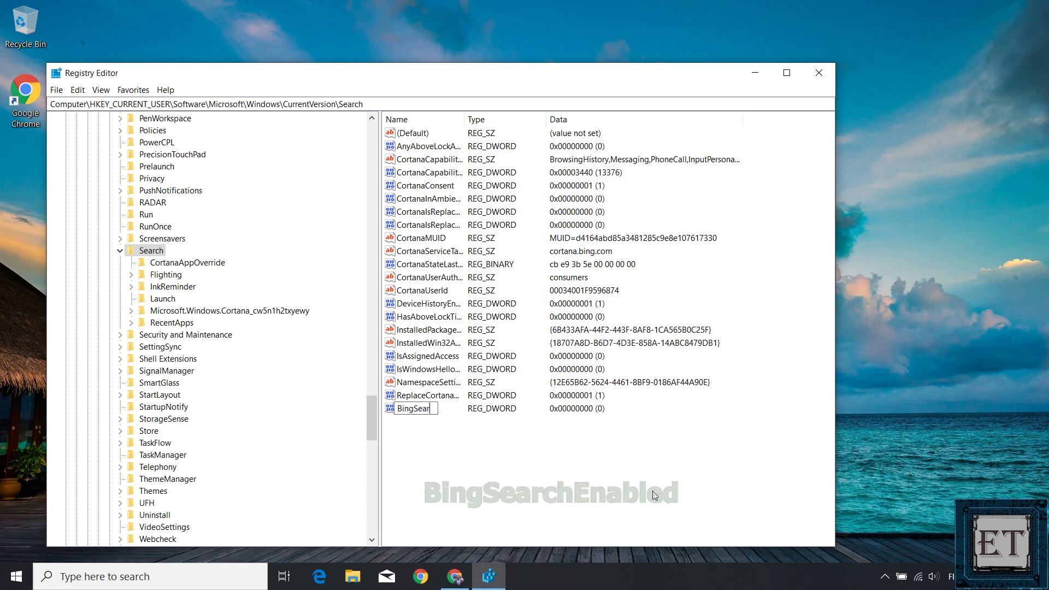
text(chEnabled)
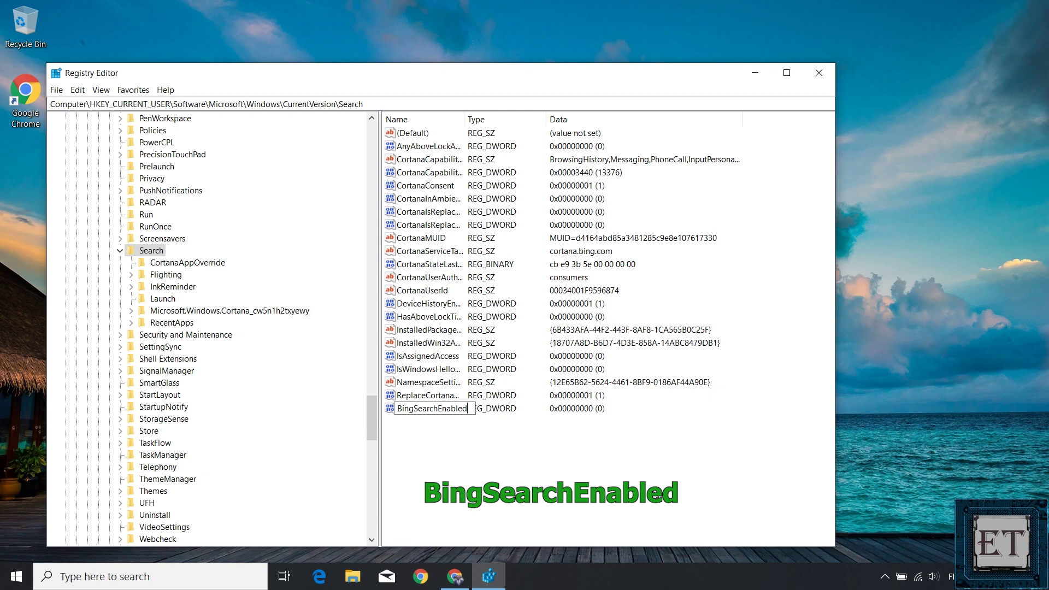
key(Return)
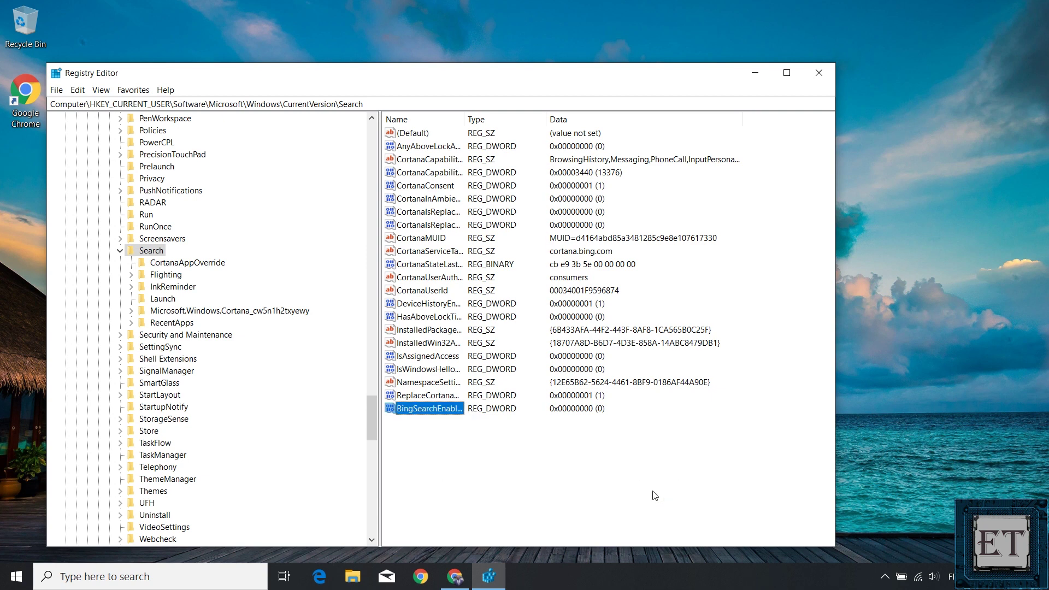
Keep BingSearchEnabled's data at 0 and save it.
double_click(432, 411)
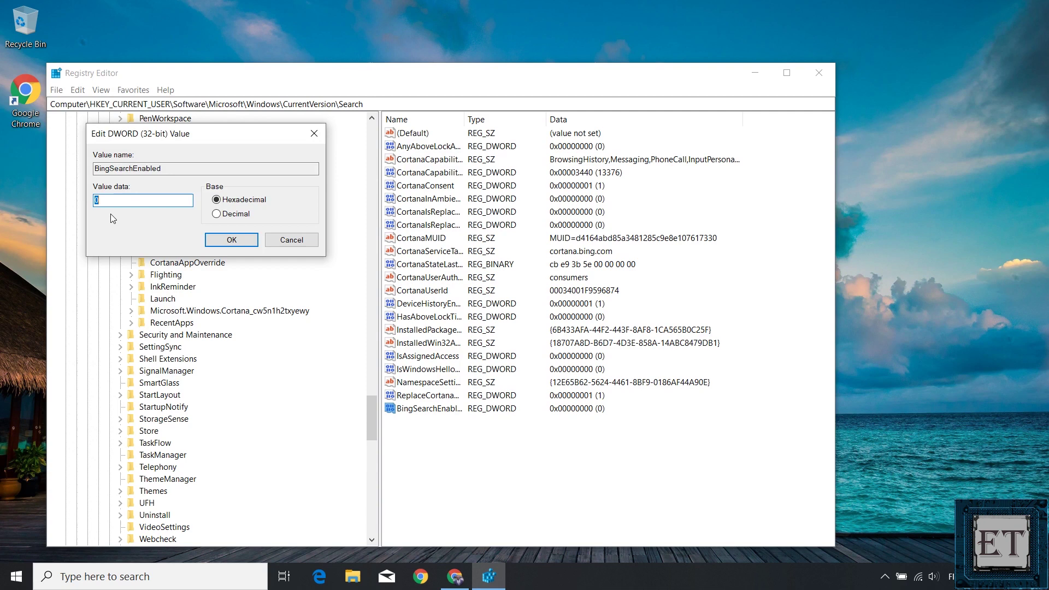
click(102, 201)
click(231, 241)
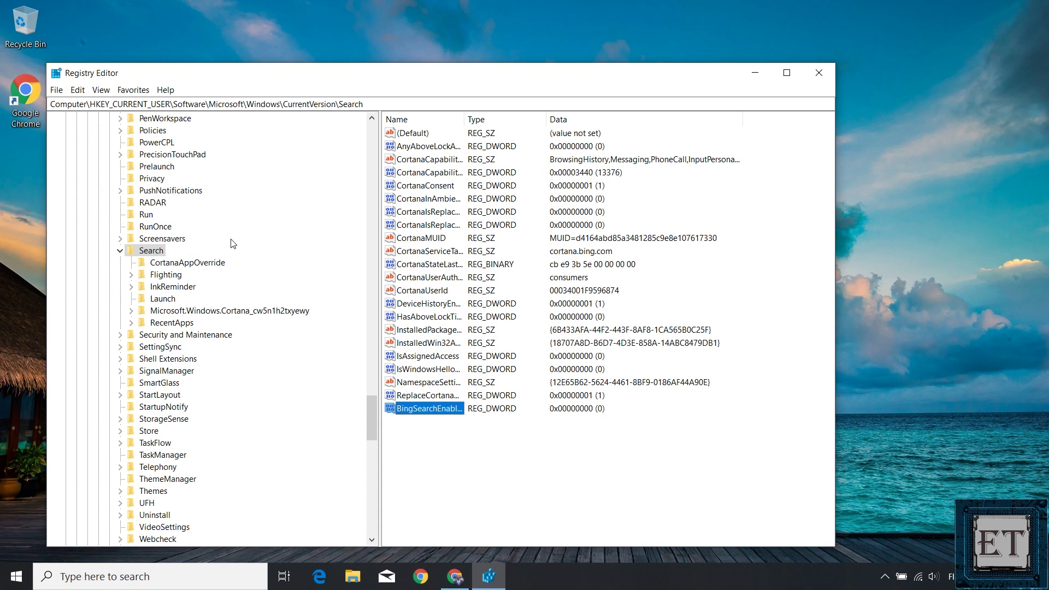
Close Registry Editor, restart the computer, and delete the leftover search text.
click(819, 72)
click(16, 576)
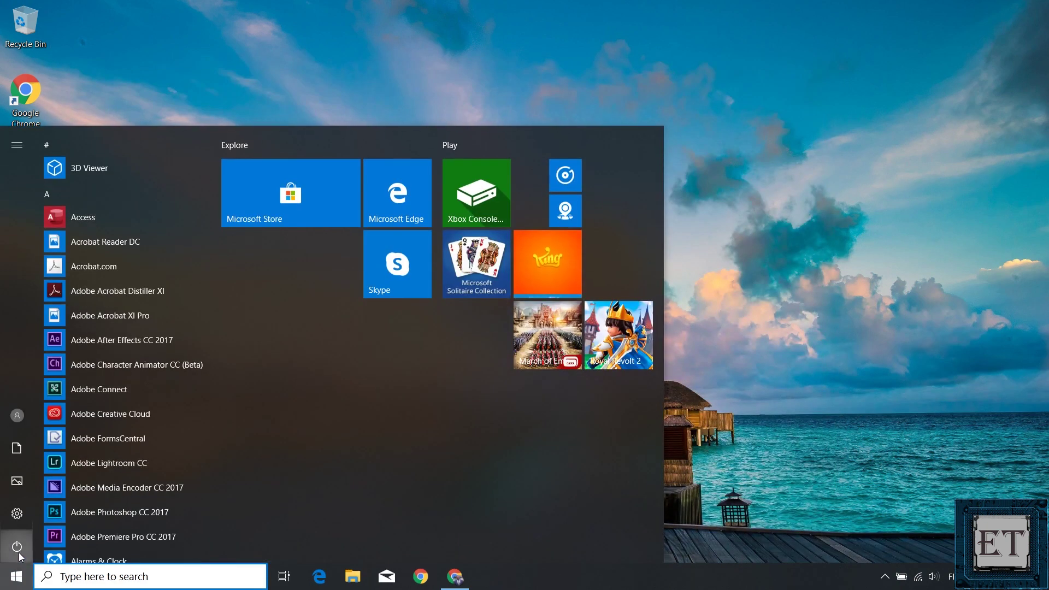
click(17, 547)
click(71, 509)
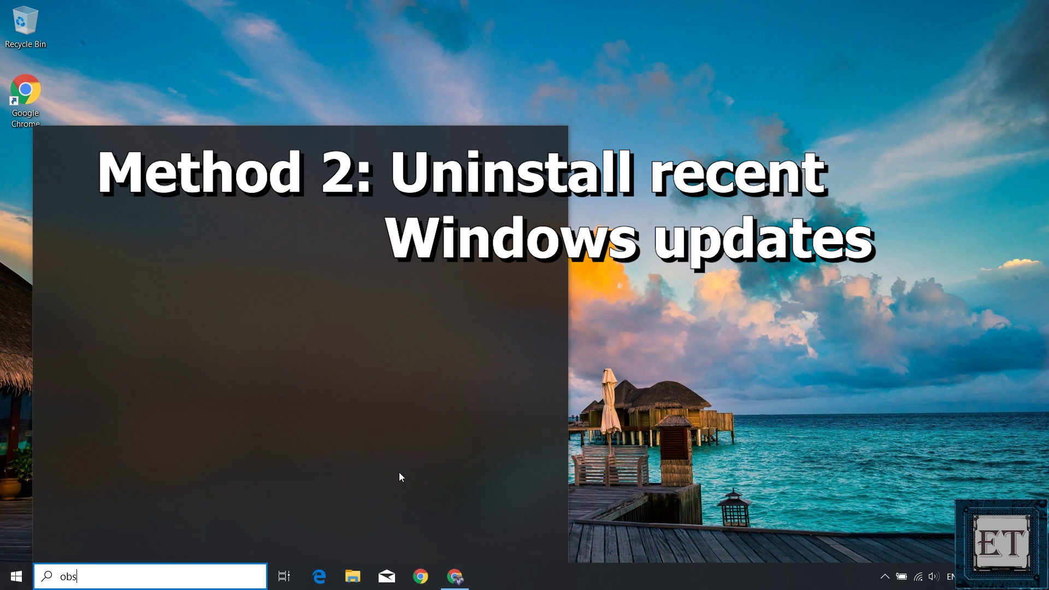
key(BackSpace)
key(BackSpace)
key(BackSpace)
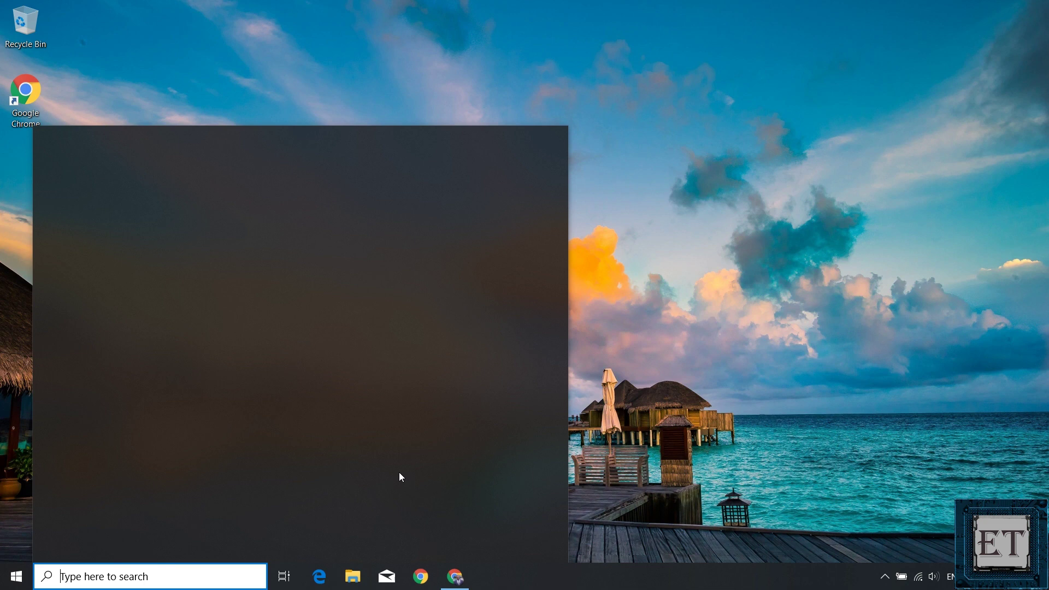
Go to Update & Security in Windows Settings.
click(16, 577)
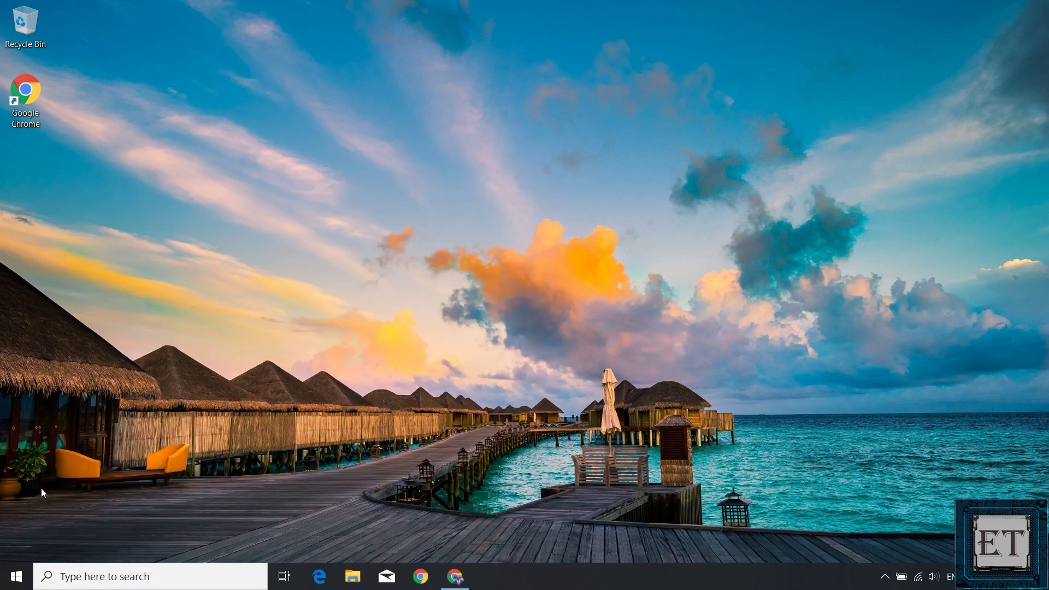
click(19, 585)
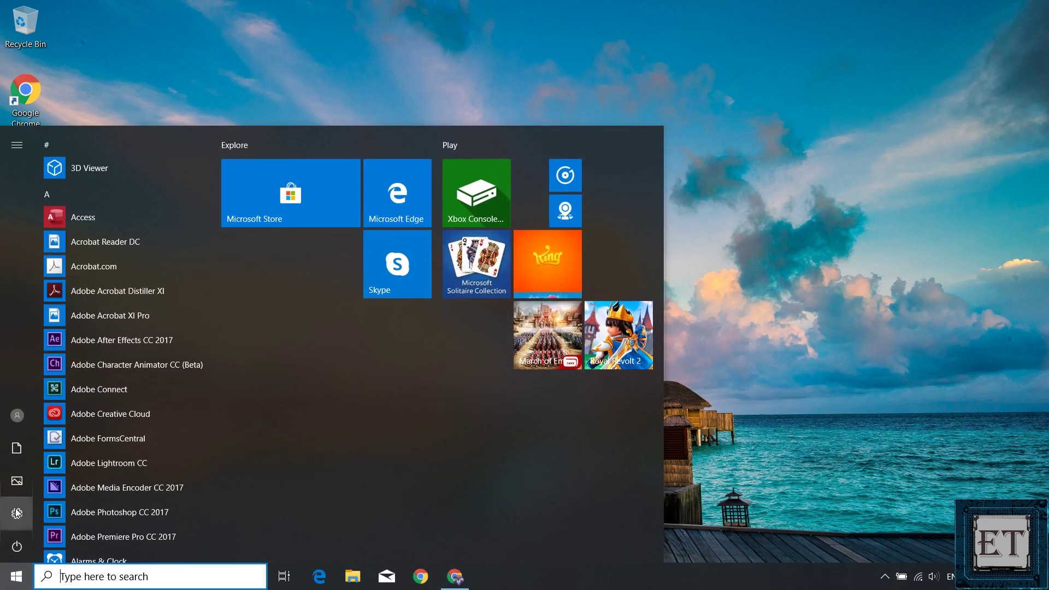
click(17, 513)
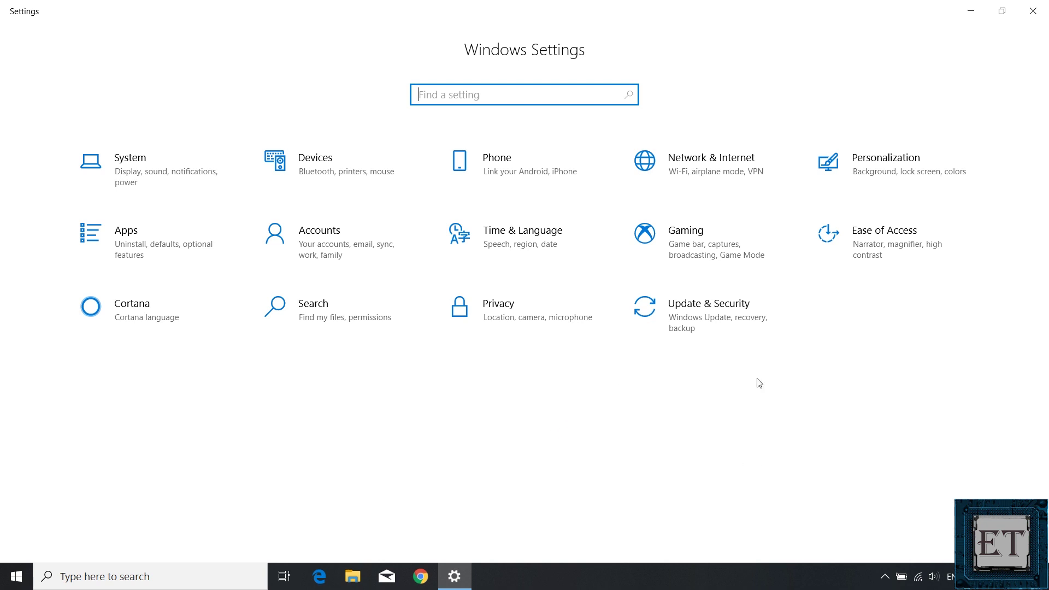
click(713, 320)
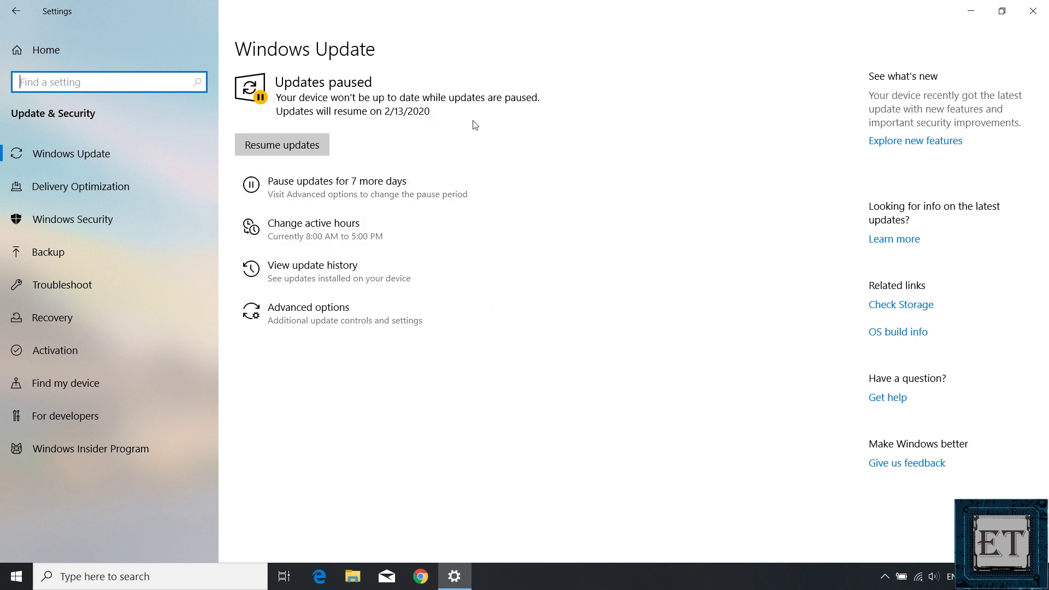
Extend the update pause by 7 days three times.
click(355, 195)
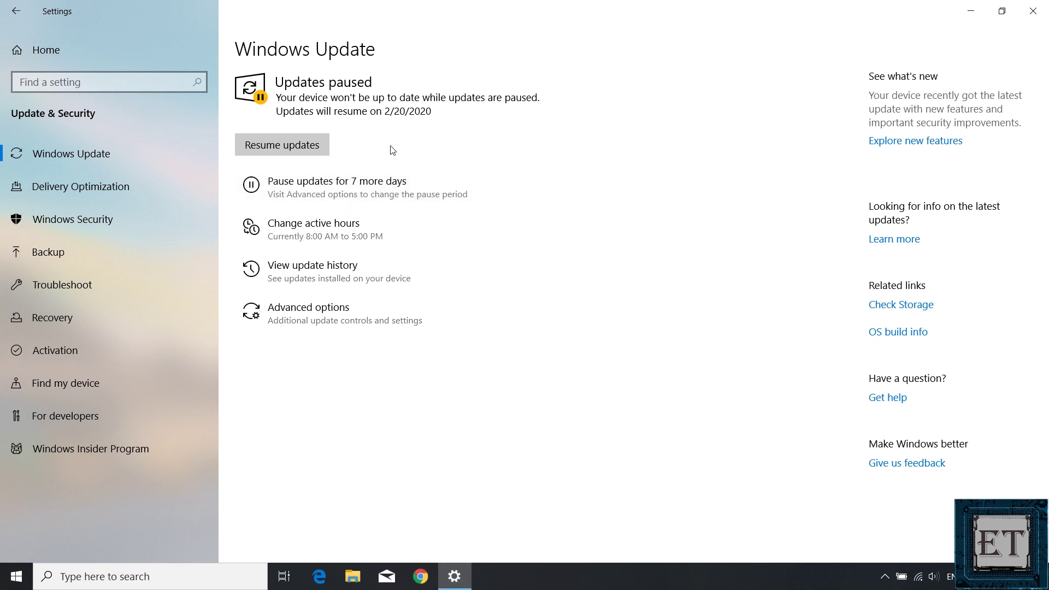
click(356, 195)
click(356, 188)
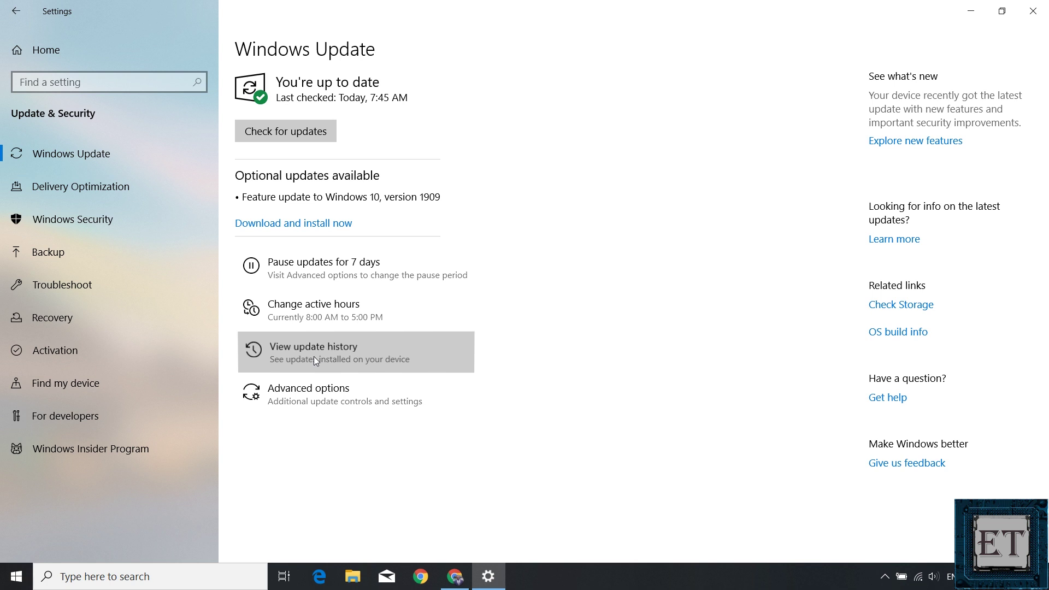
Show the update history, with Quality Updates (23) and KB4534132 listed first.
click(316, 358)
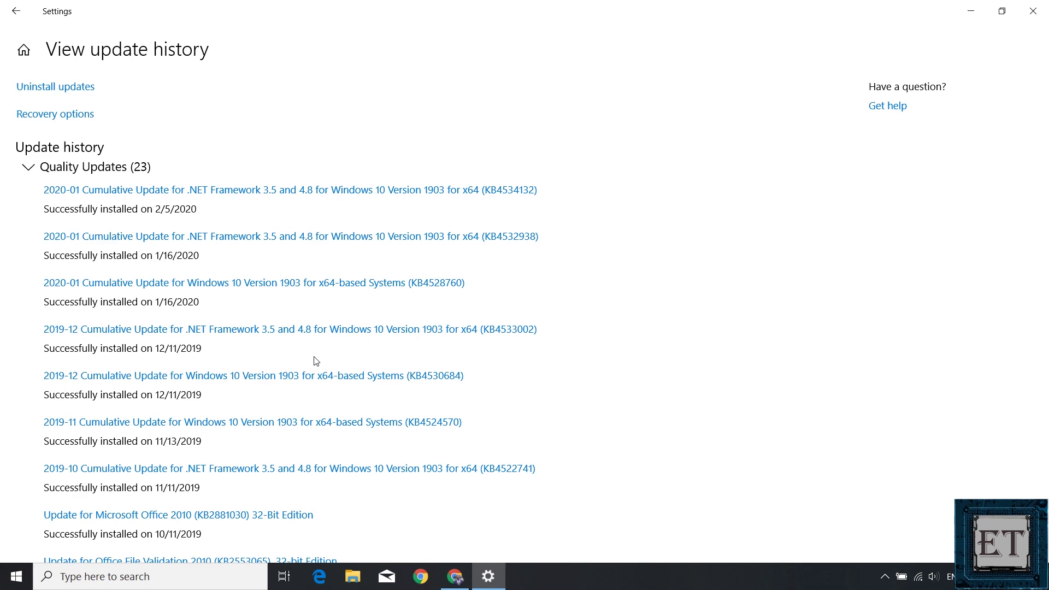
scroll(100, 524, down, 12)
scroll(277, 433, up, 7)
scroll(275, 429, up, 6)
click(163, 191)
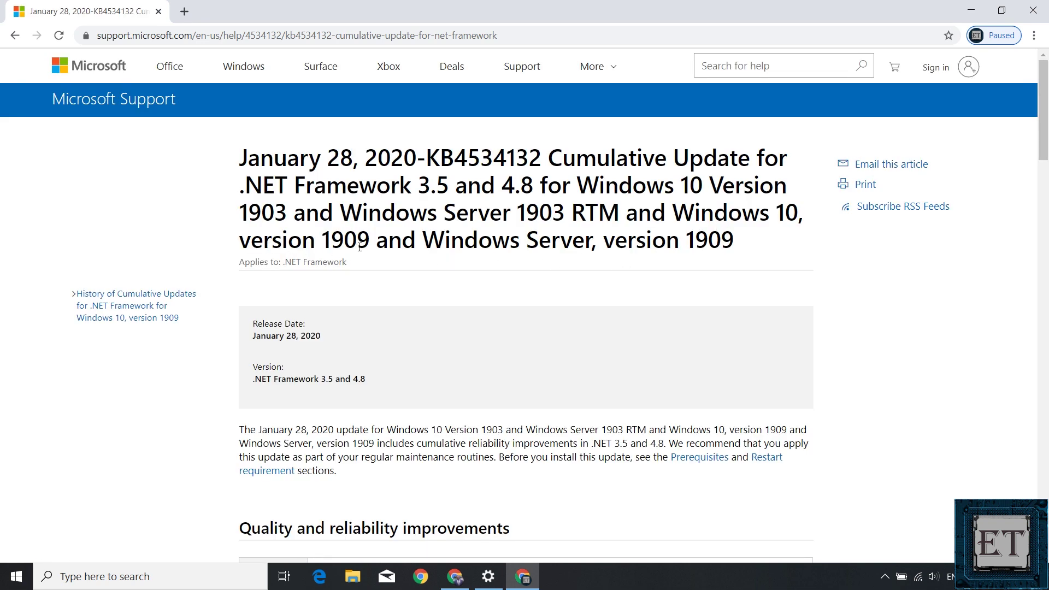
scroll(359, 247, down, 3)
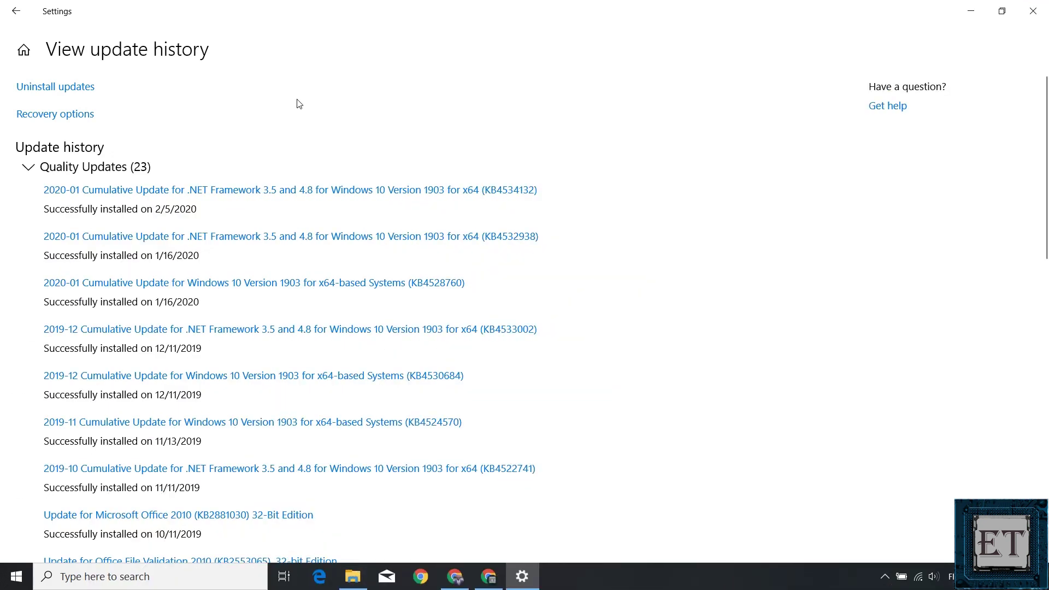
List installed updates sorted newest-first by Installed On, collapsing the Office 2007 group.
click(83, 90)
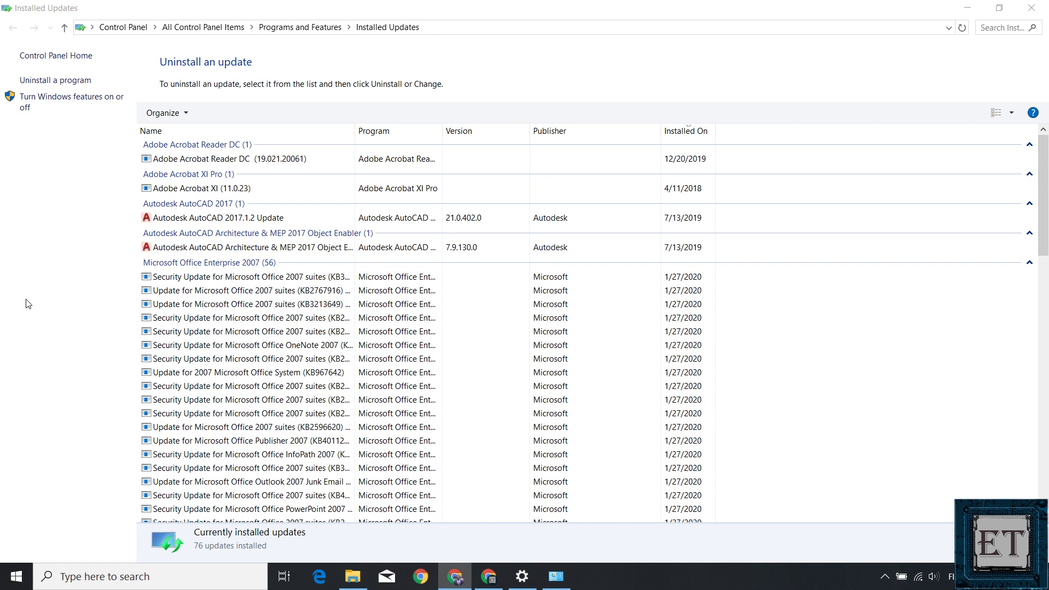
click(696, 134)
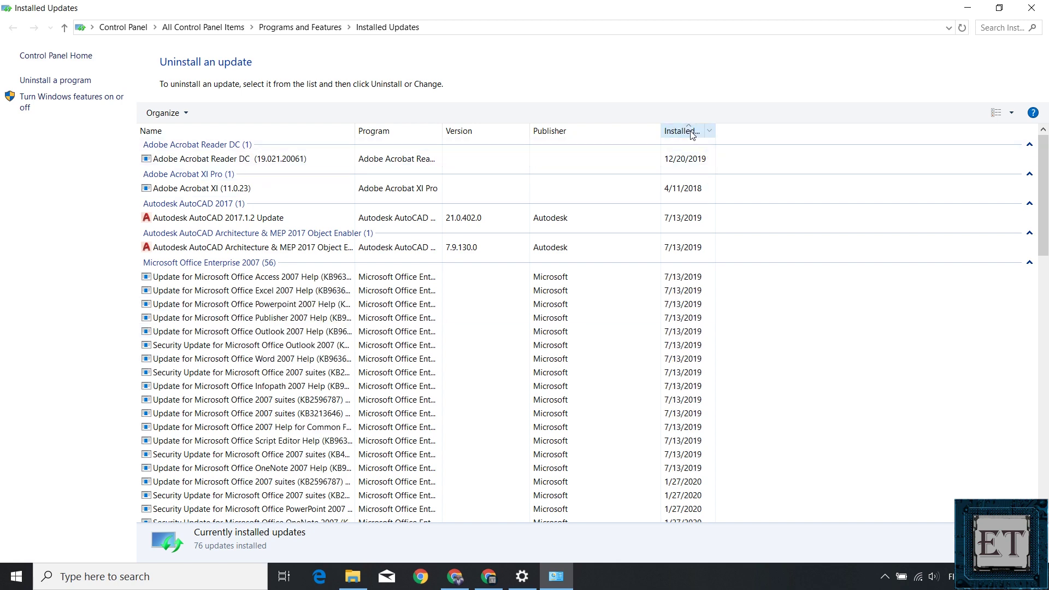
click(692, 134)
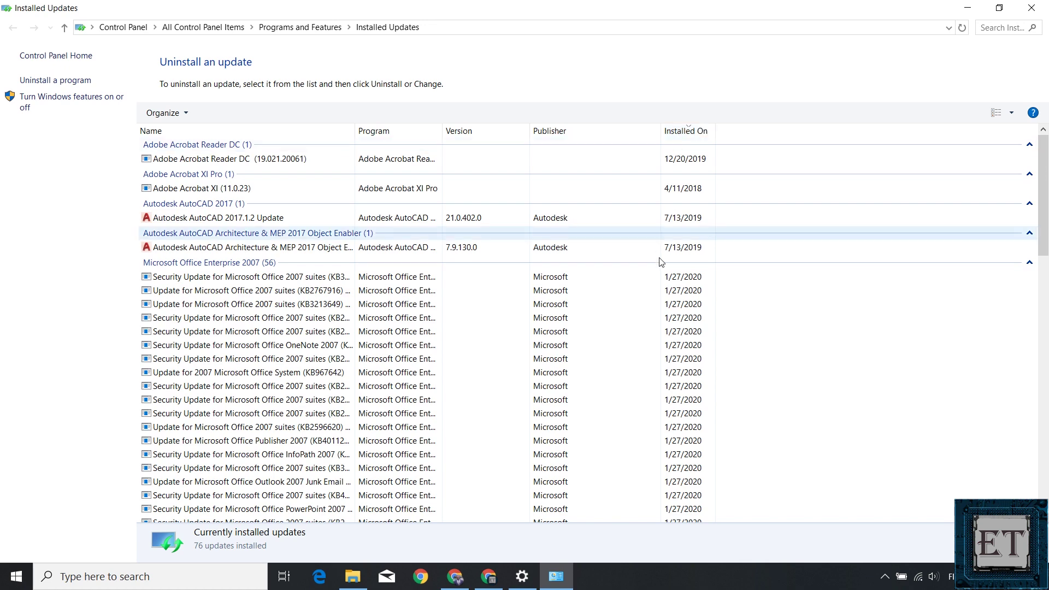
click(1029, 262)
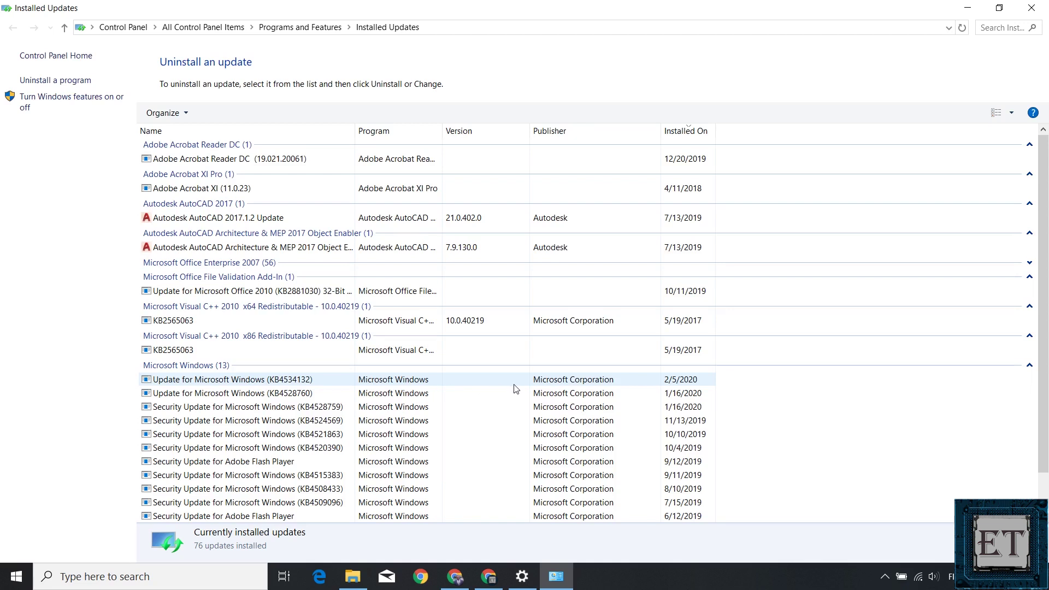
Uninstall the newest Microsoft Windows update, dated 2/5/2020, and choose Restart Later.
click(681, 384)
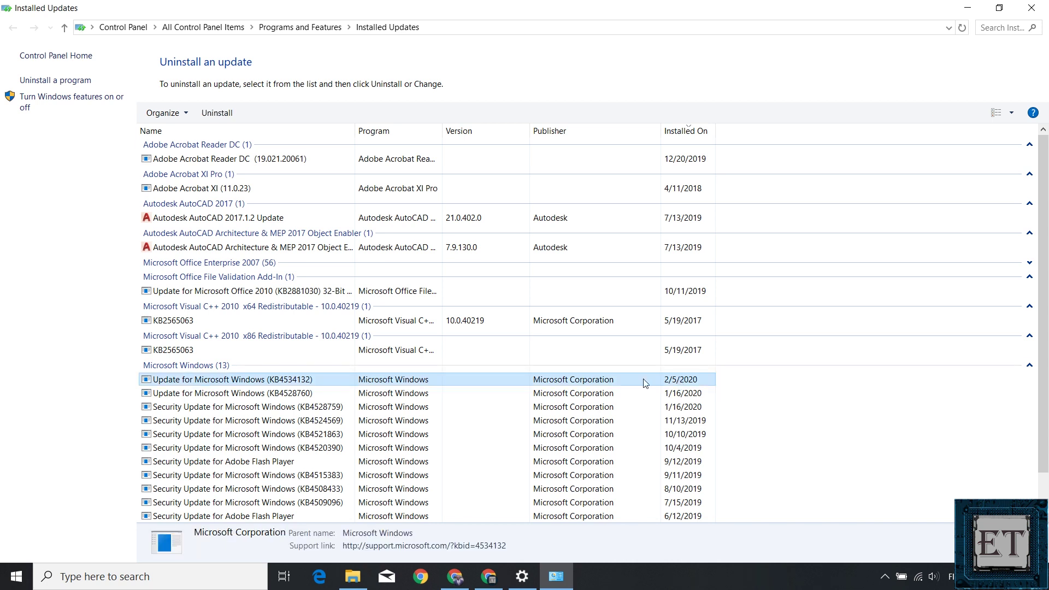
double_click(237, 384)
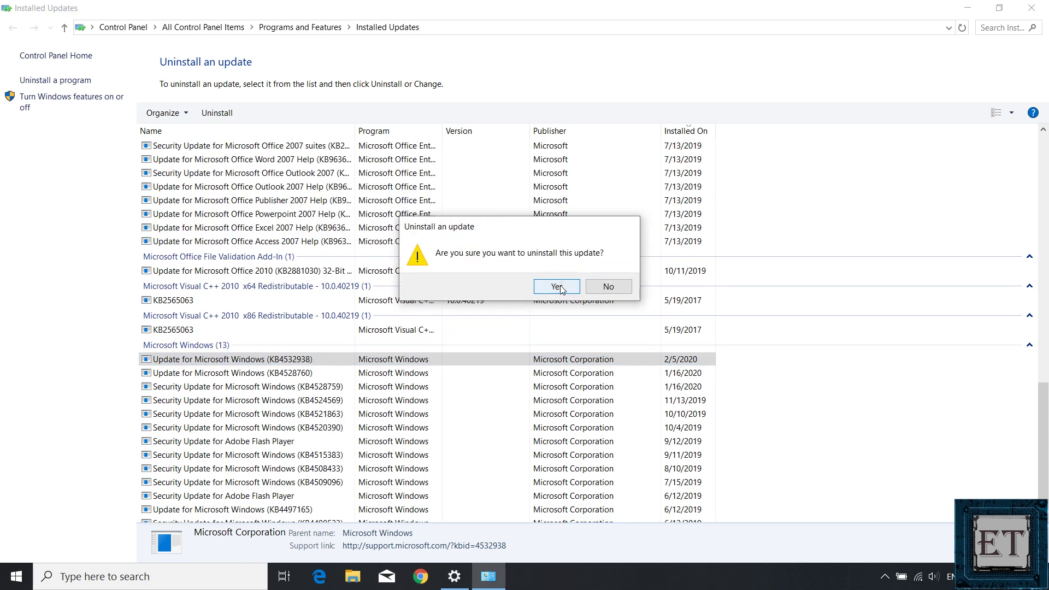
click(550, 288)
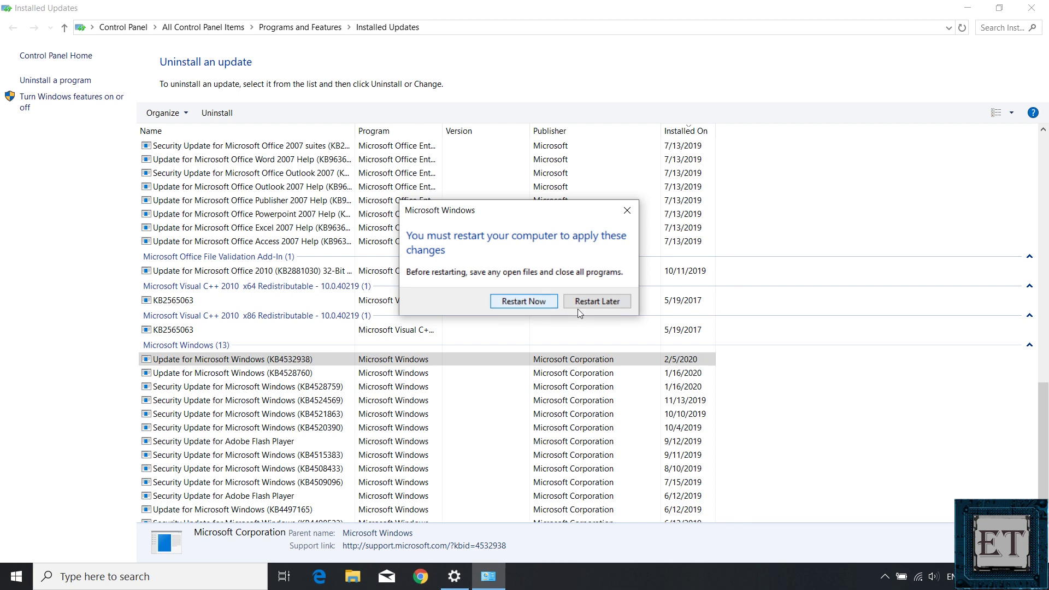
click(595, 304)
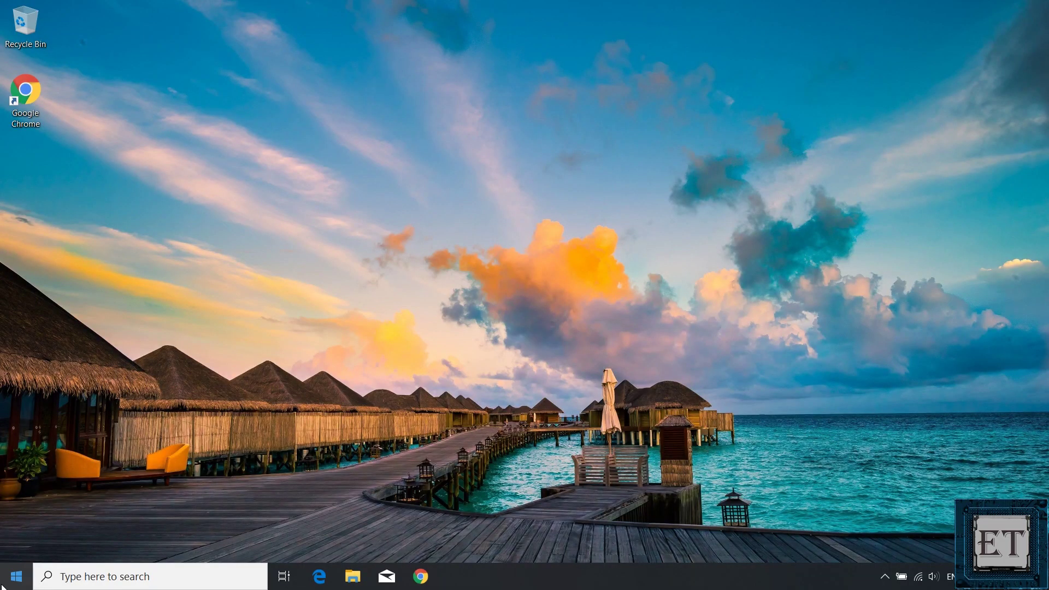
Restart the computer from the Start menu power options.
click(16, 576)
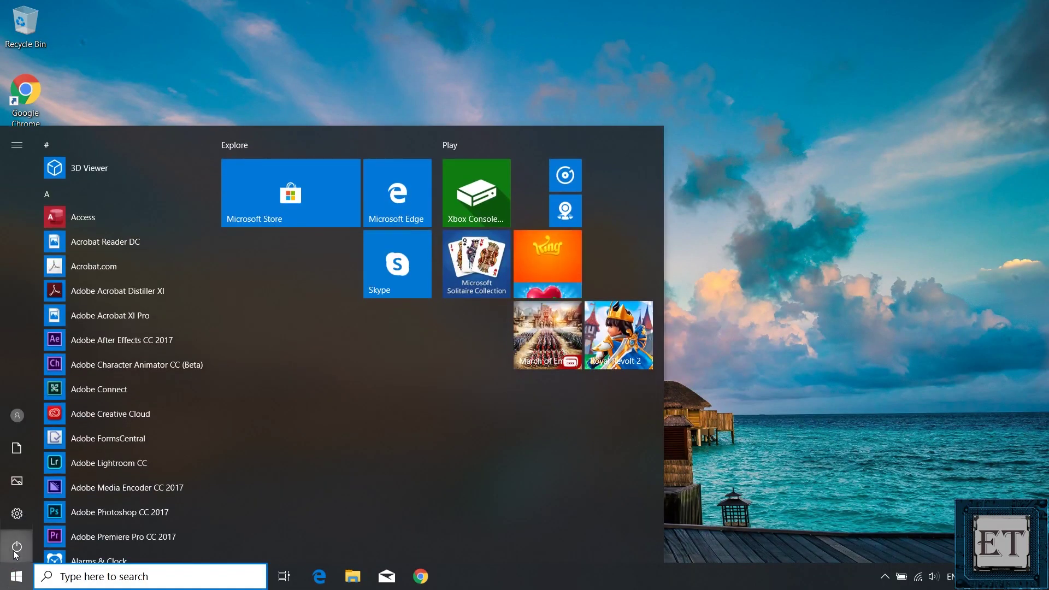
click(16, 550)
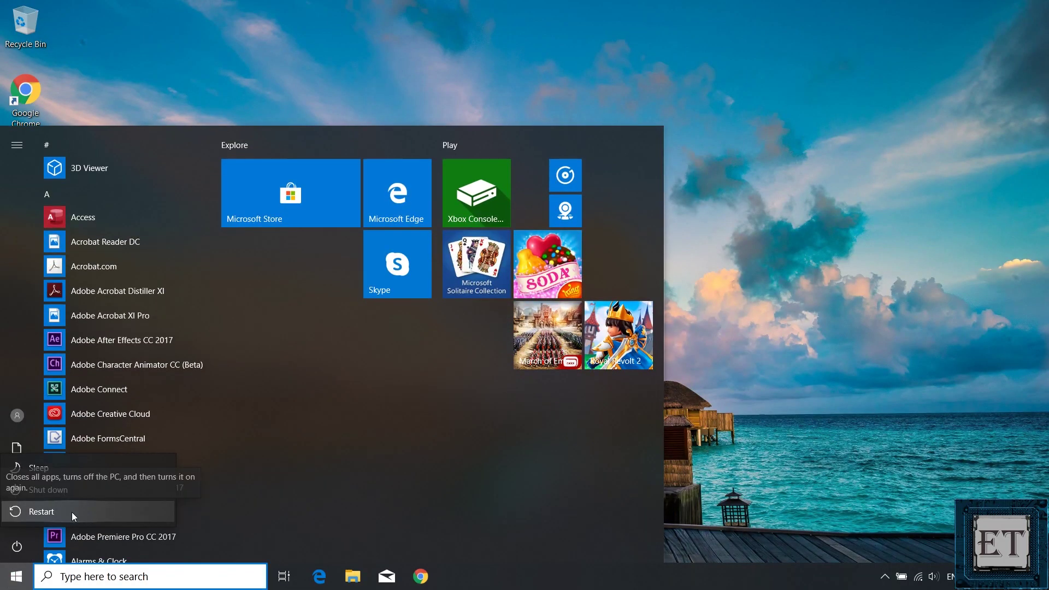
click(71, 512)
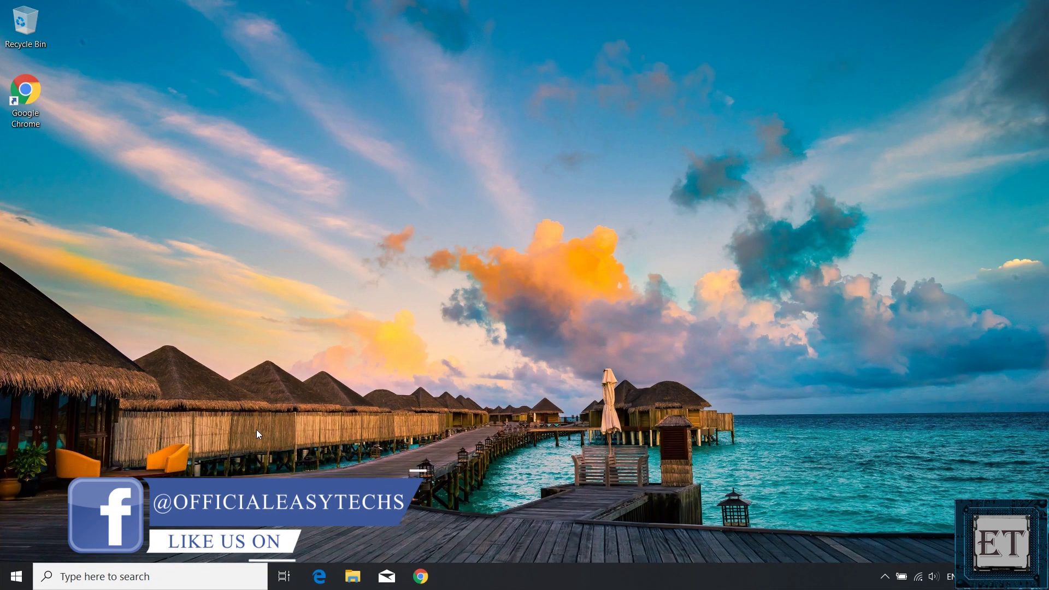
Search for 'obs' to confirm OBS Studio now appears, then clear the query.
key(super)
text(obs)
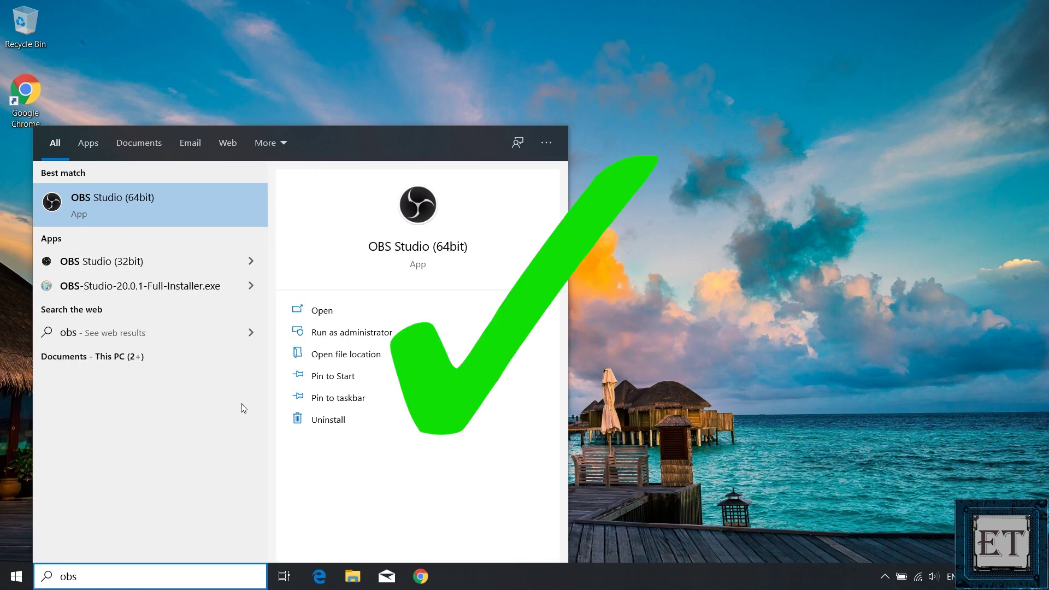
key(BackSpace)
key(BackSpace)
key(BackSpace)
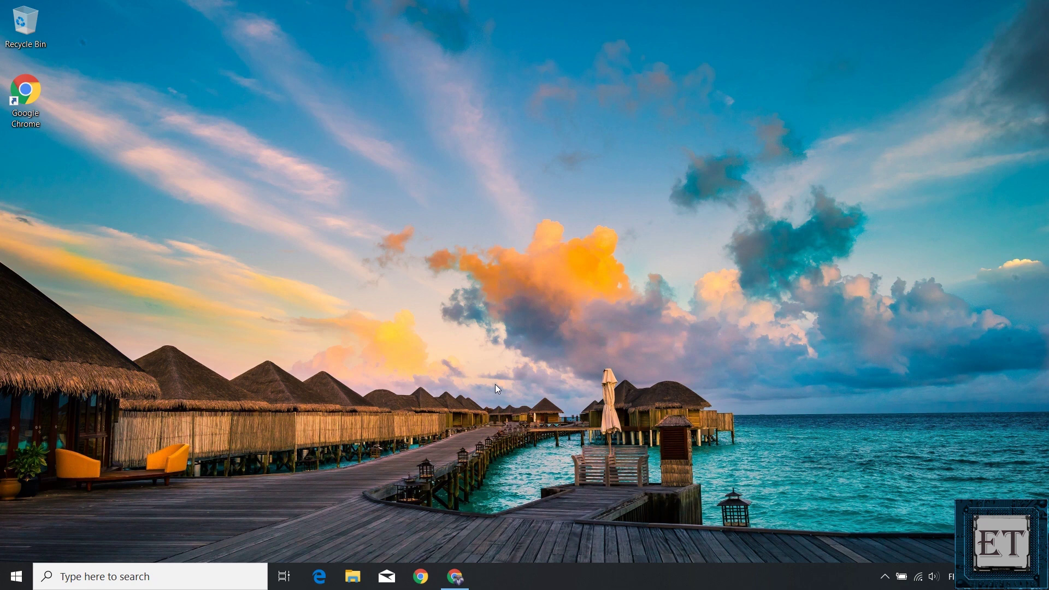
Reach the Services console through Task Manager's Services tab and scroll toward Windows Search.
right_click(503, 577)
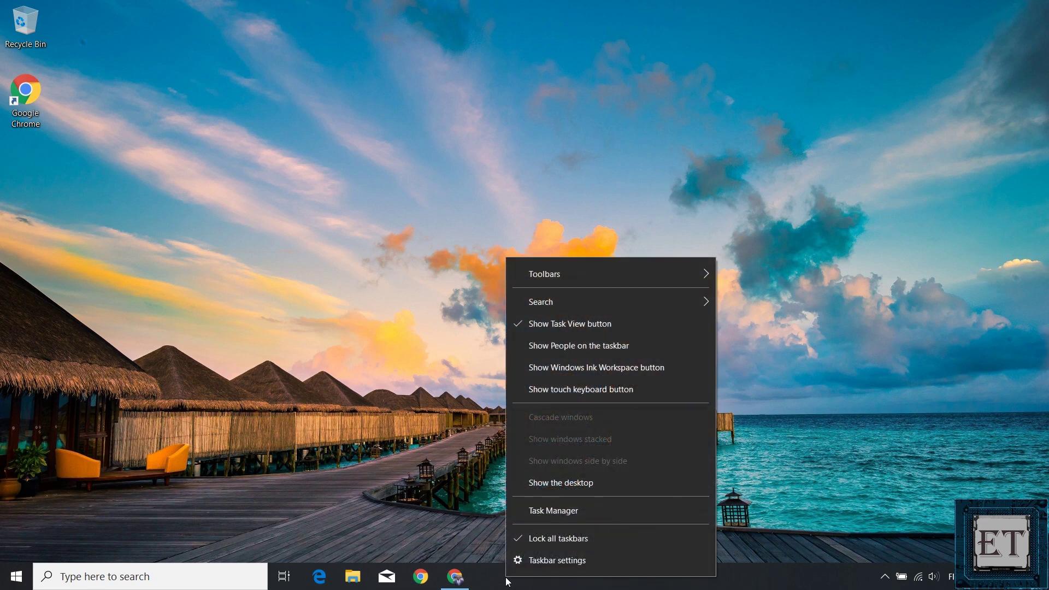
click(546, 514)
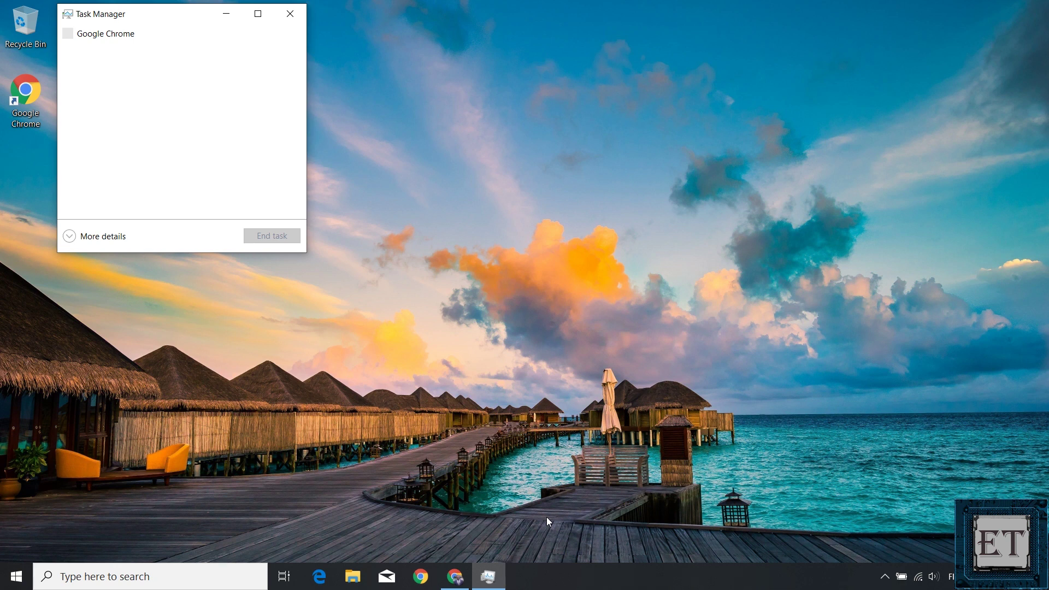
click(90, 239)
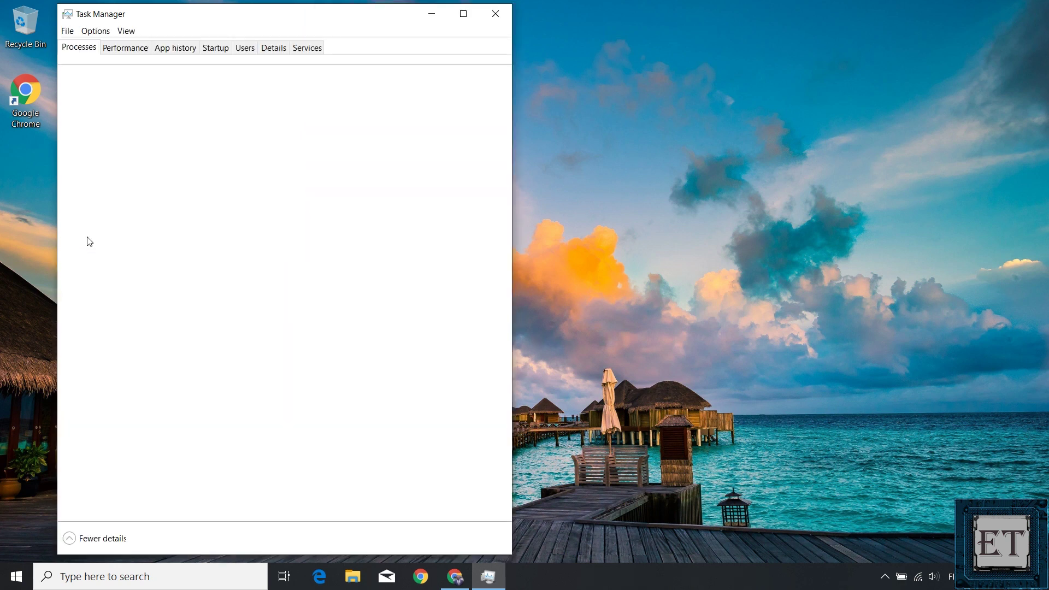
click(309, 52)
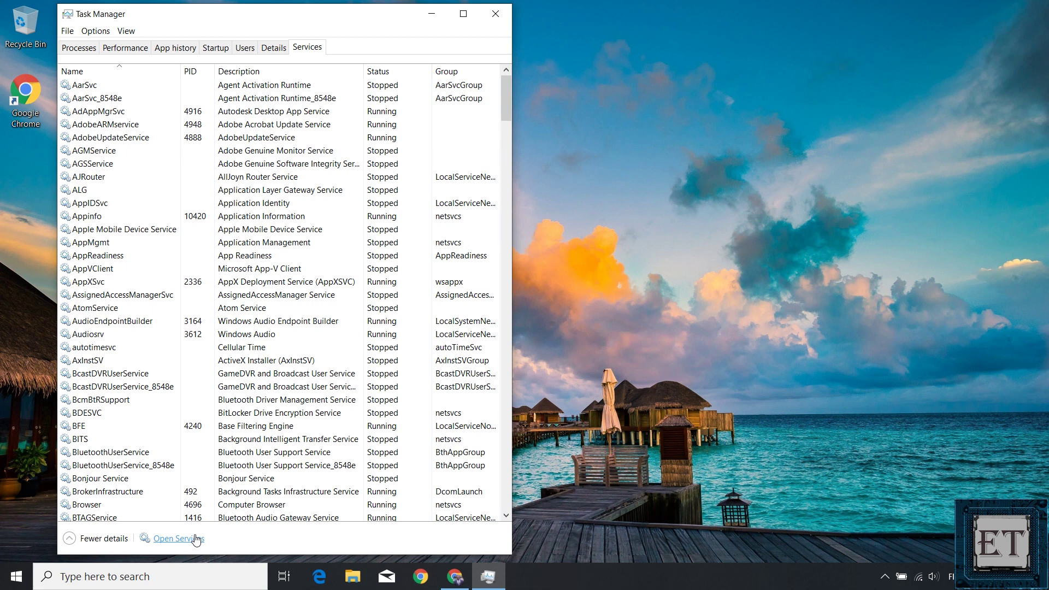
click(197, 539)
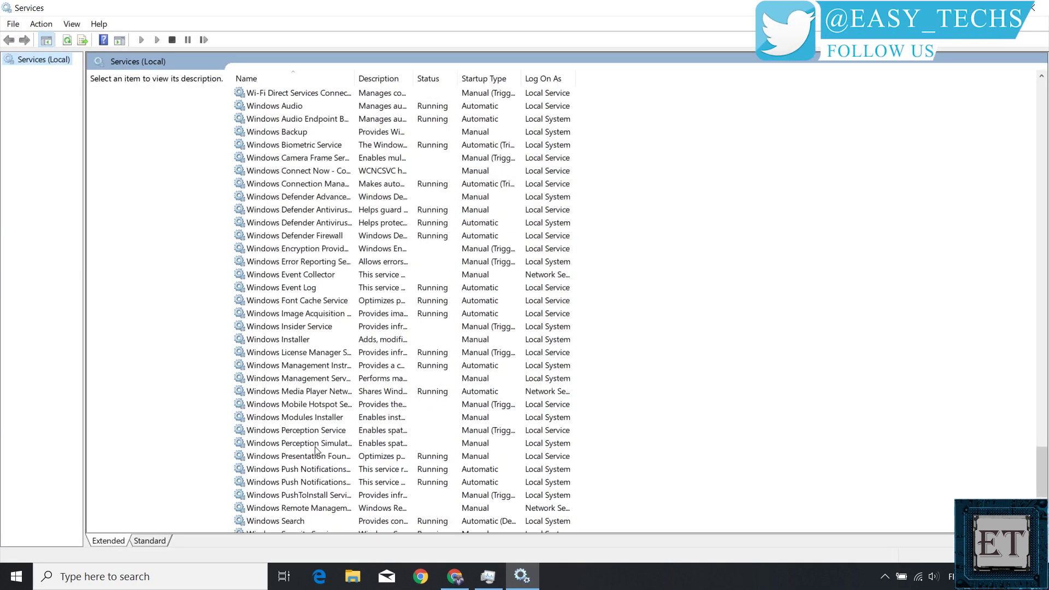
scroll(317, 448, down, 3)
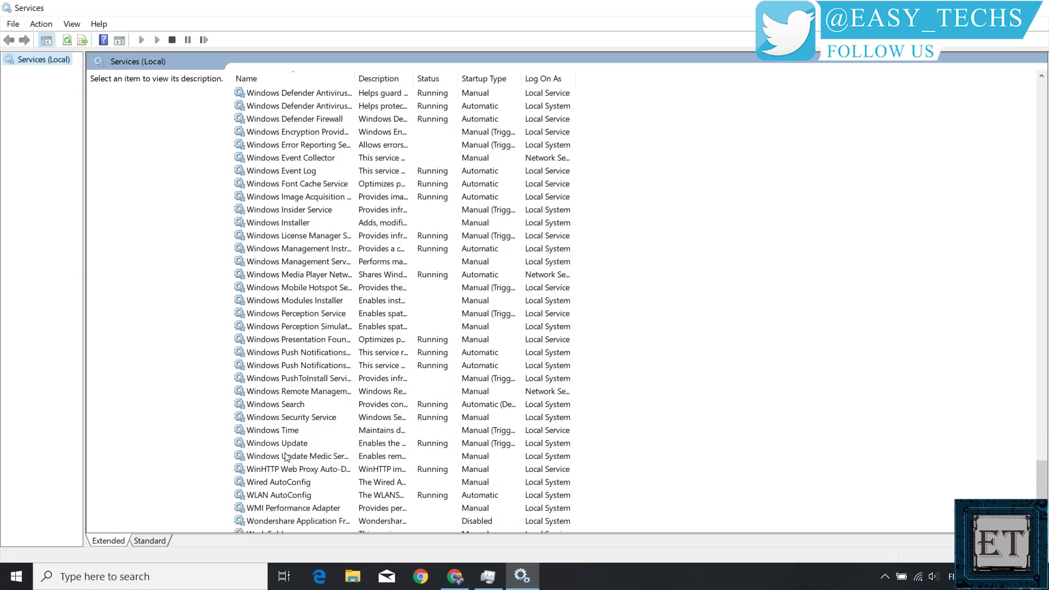
Change Windows Search's startup type from Automatic (Delayed Start) to Automatic, then close Services.
click(309, 405)
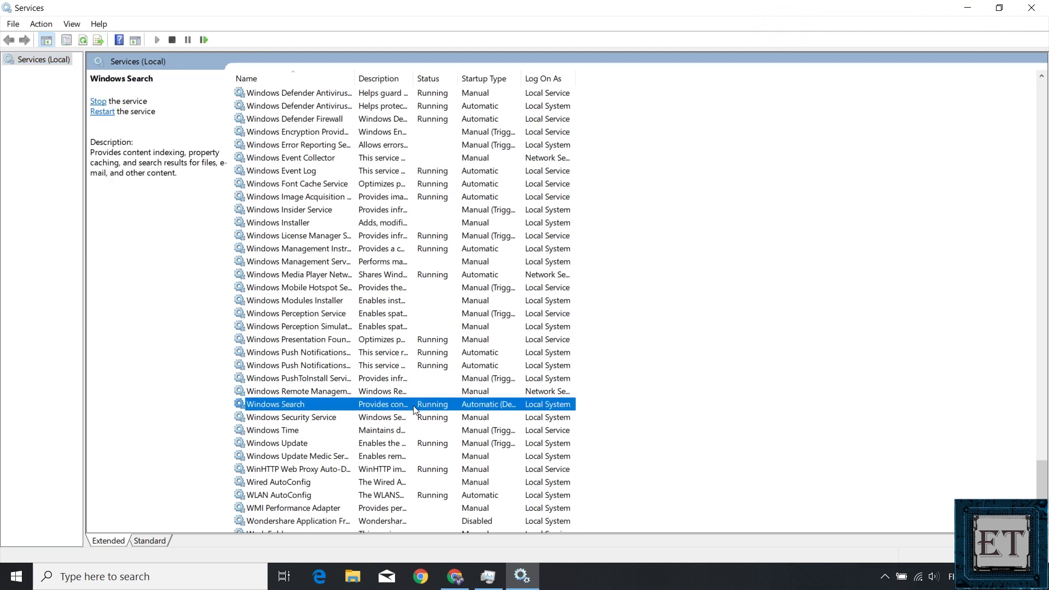
right_click(348, 405)
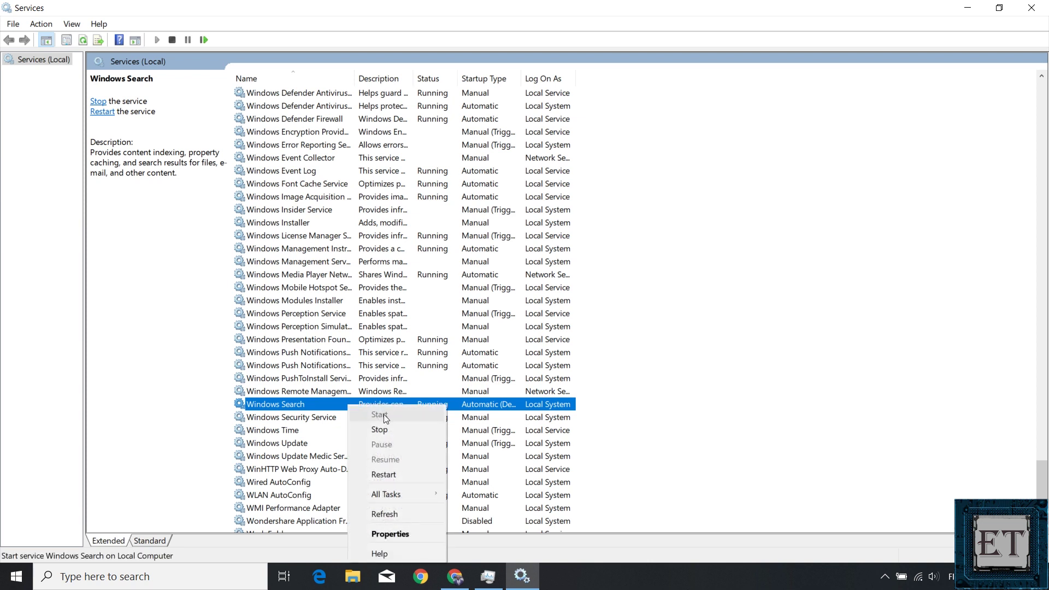
click(338, 409)
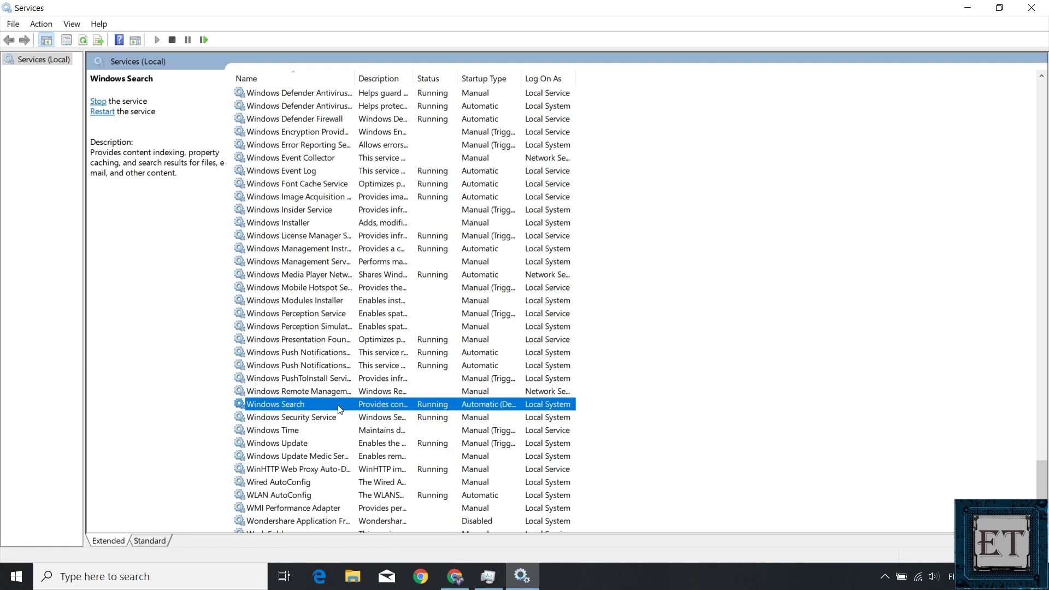
double_click(338, 409)
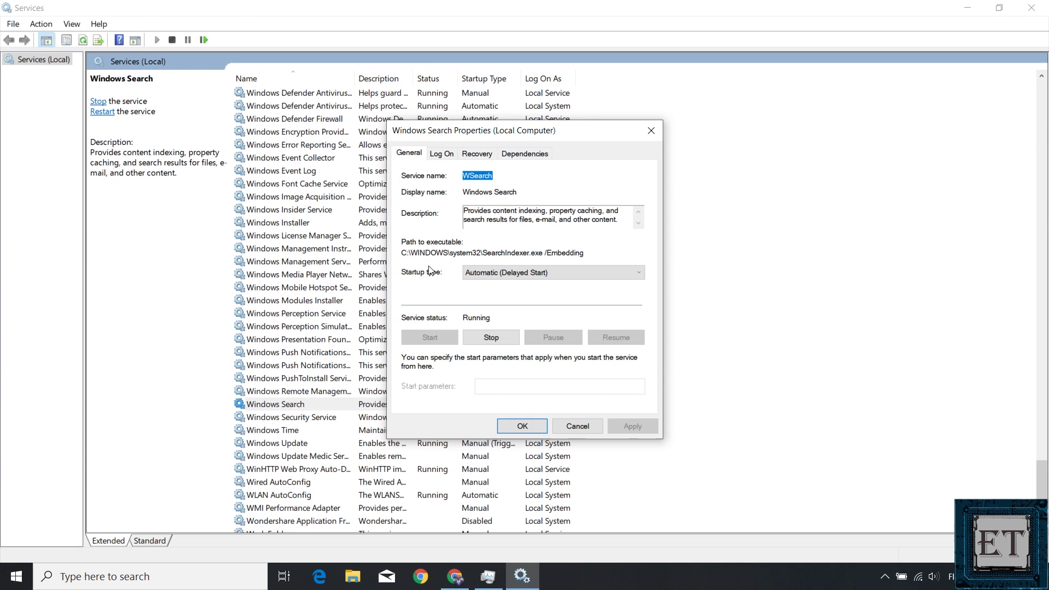
click(494, 275)
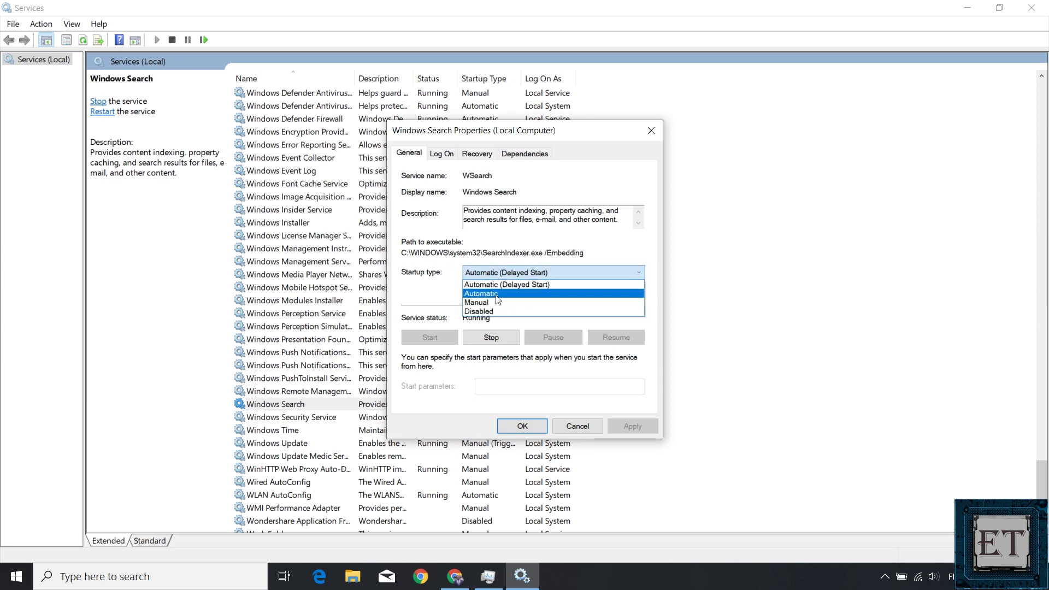
click(496, 295)
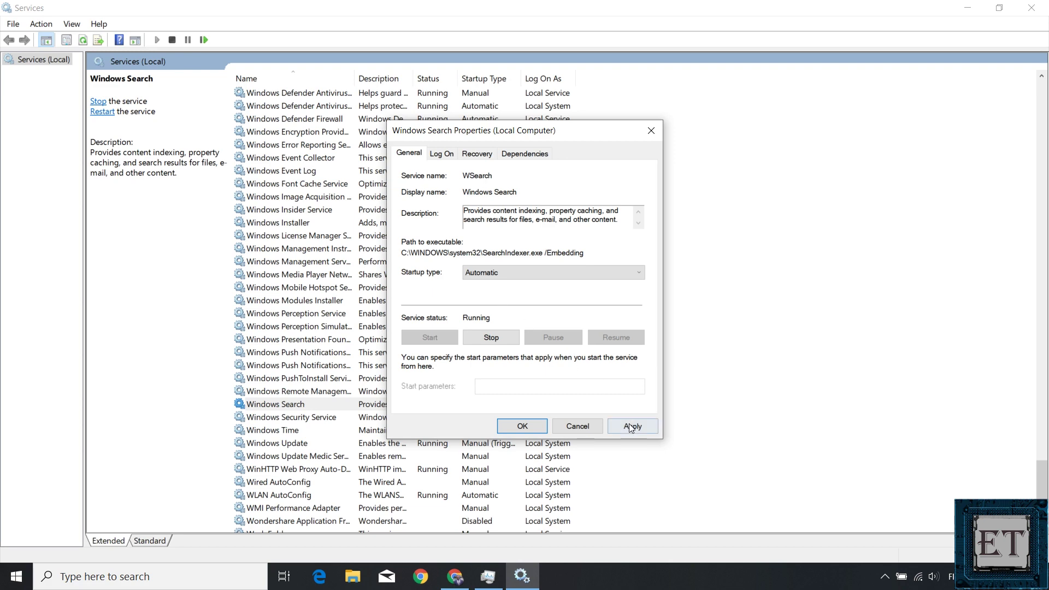
click(629, 425)
click(533, 425)
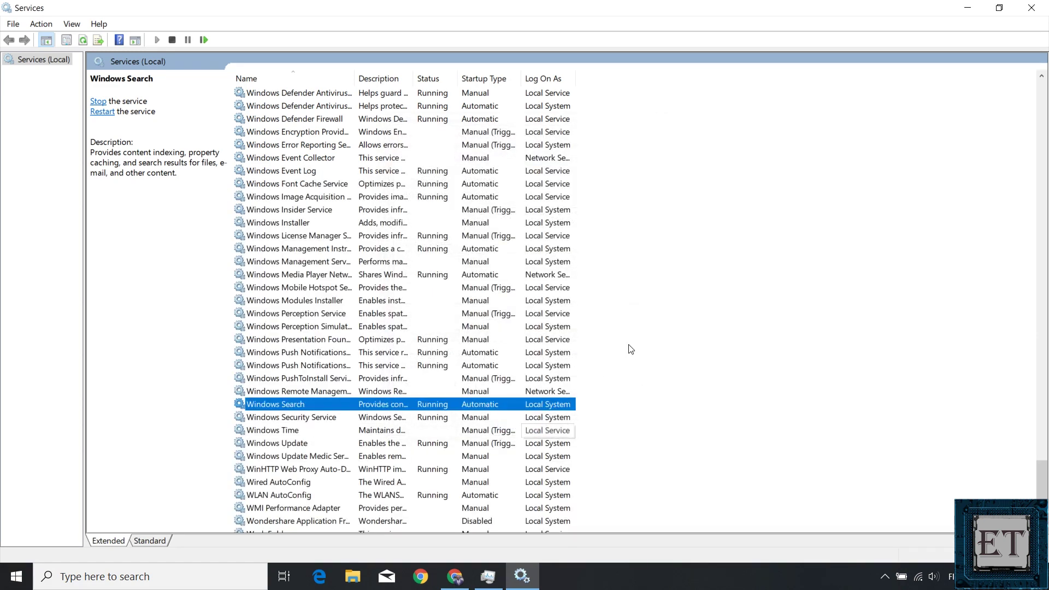
click(1031, 7)
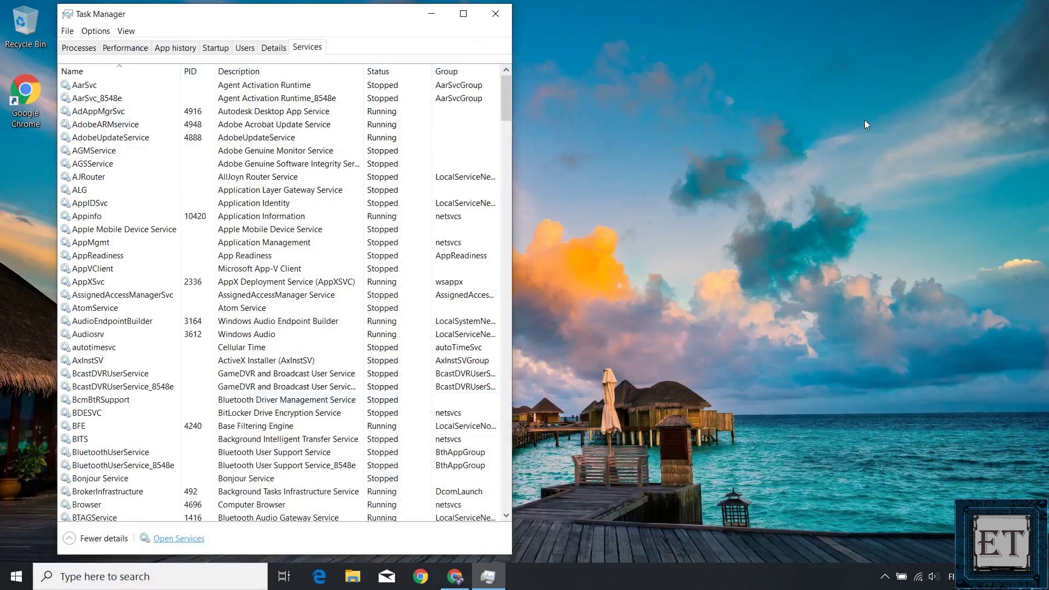
Close Task Manager and go to 'control panel' through File Explorer's address bar.
click(491, 14)
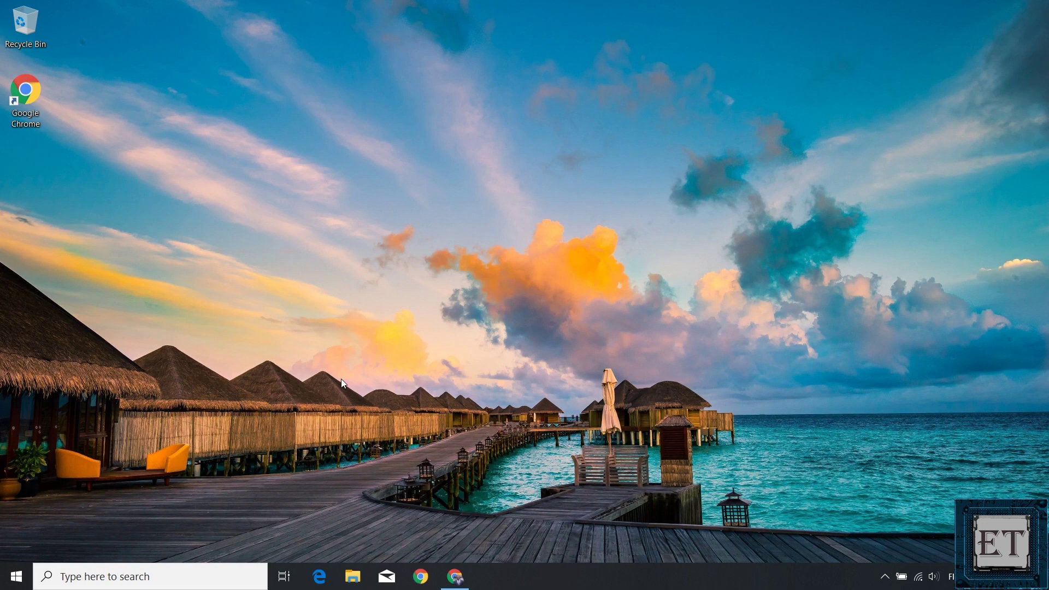
click(353, 575)
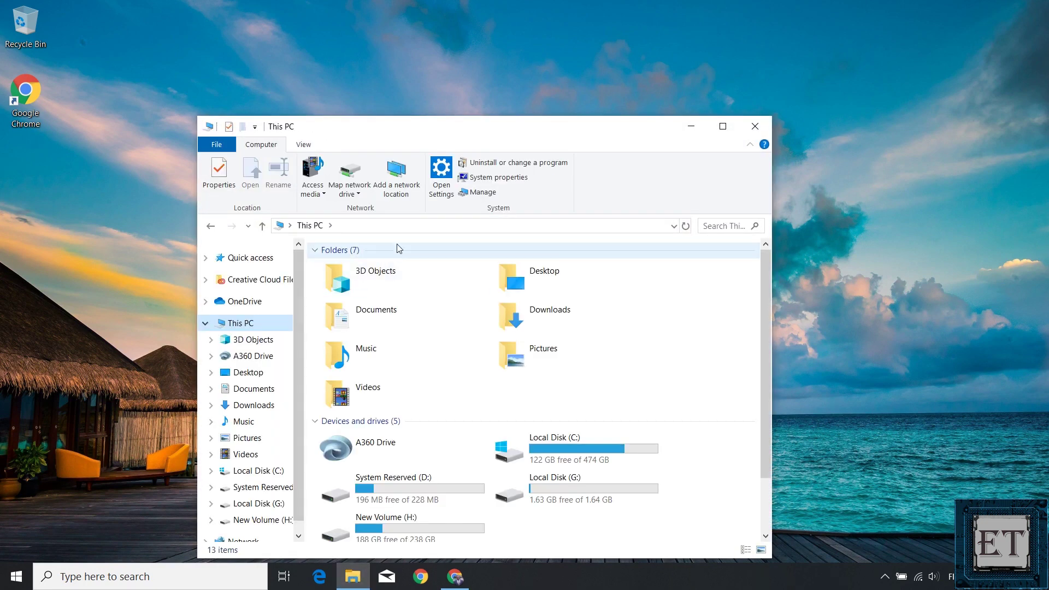
click(418, 226)
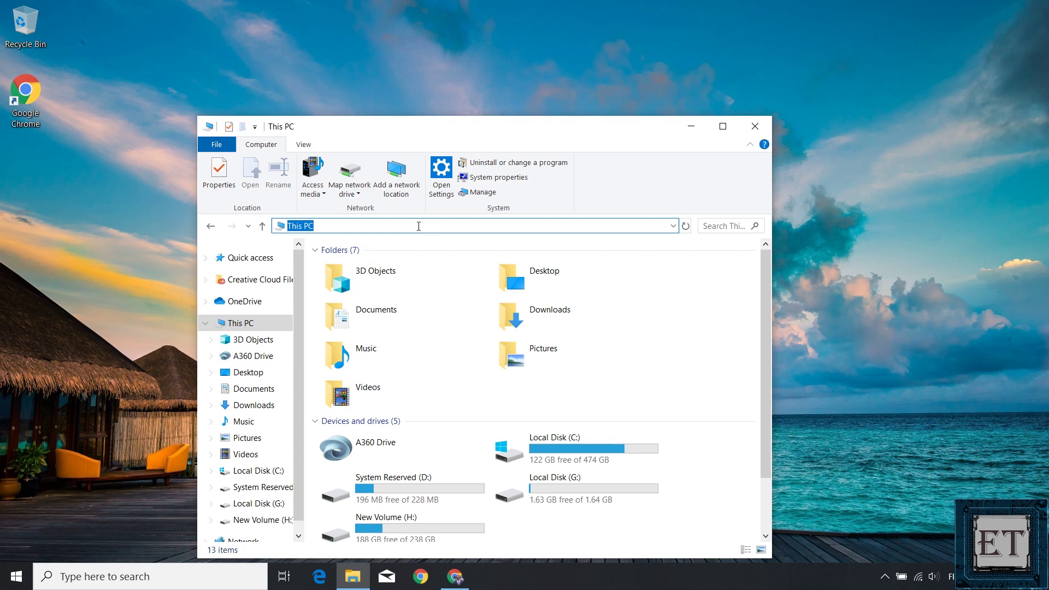
text(control)
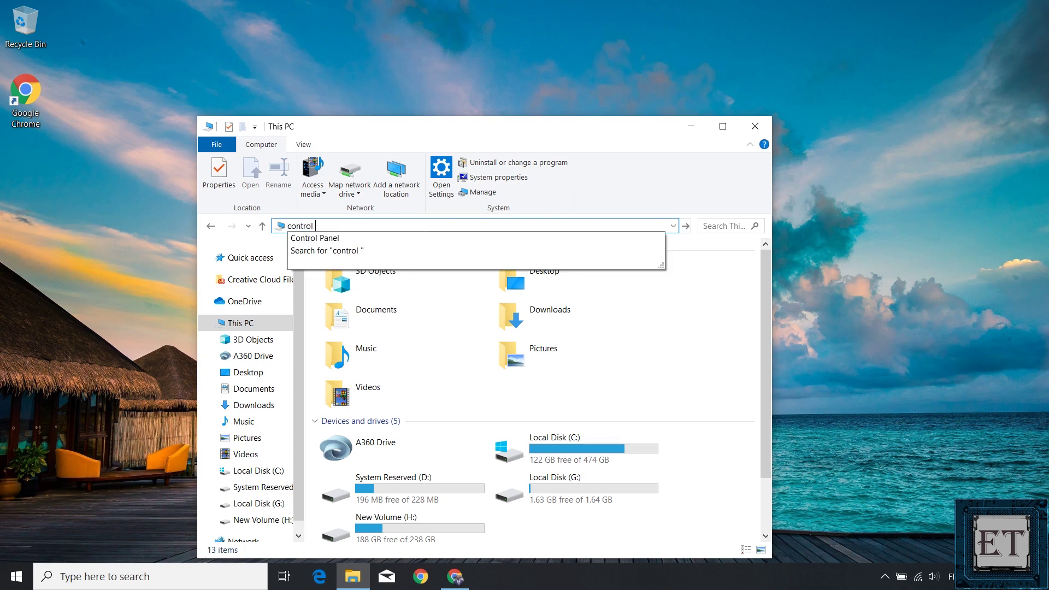
text( panel)
key(Return)
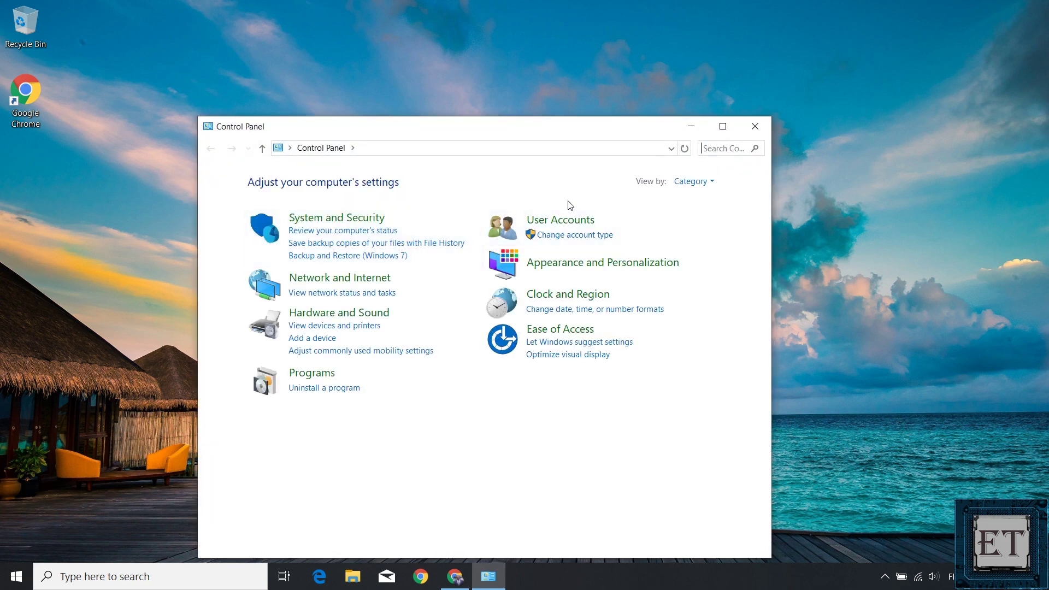
Show Control Panel items as Large icons, maximize the window, and launch Indexing Options.
click(698, 186)
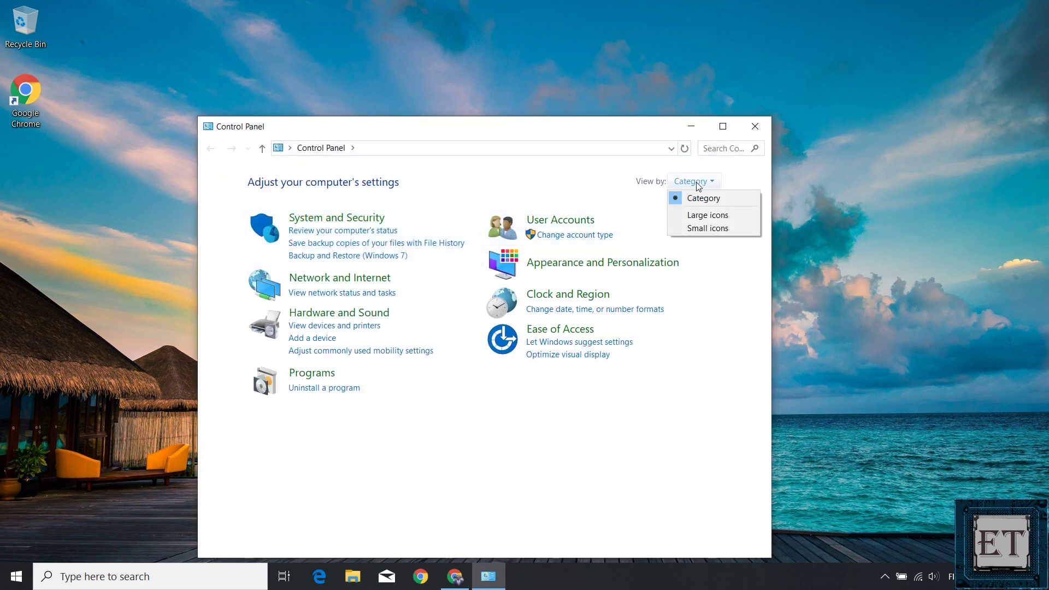
click(704, 215)
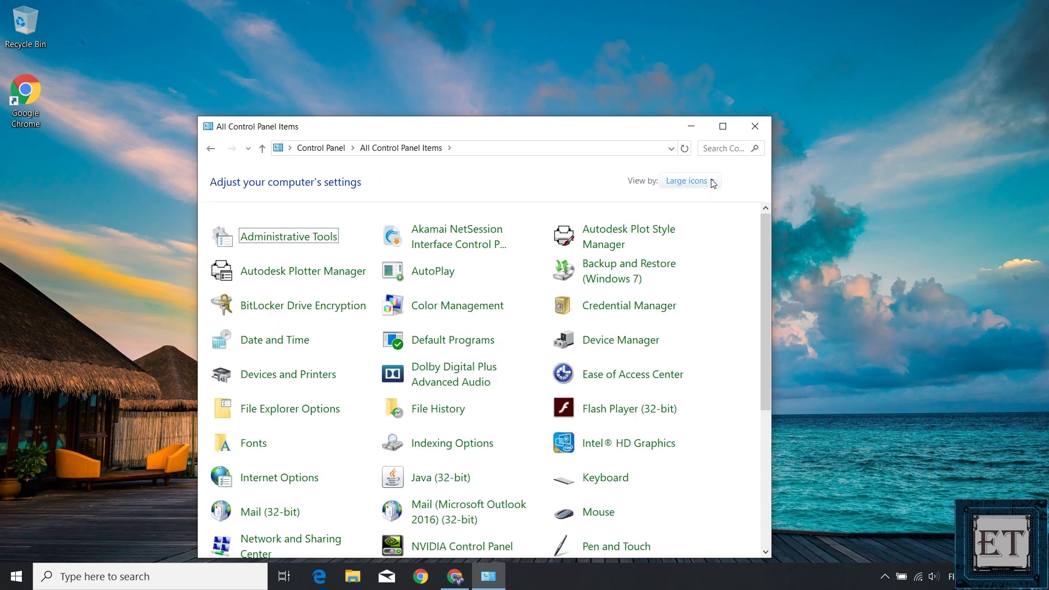
click(722, 126)
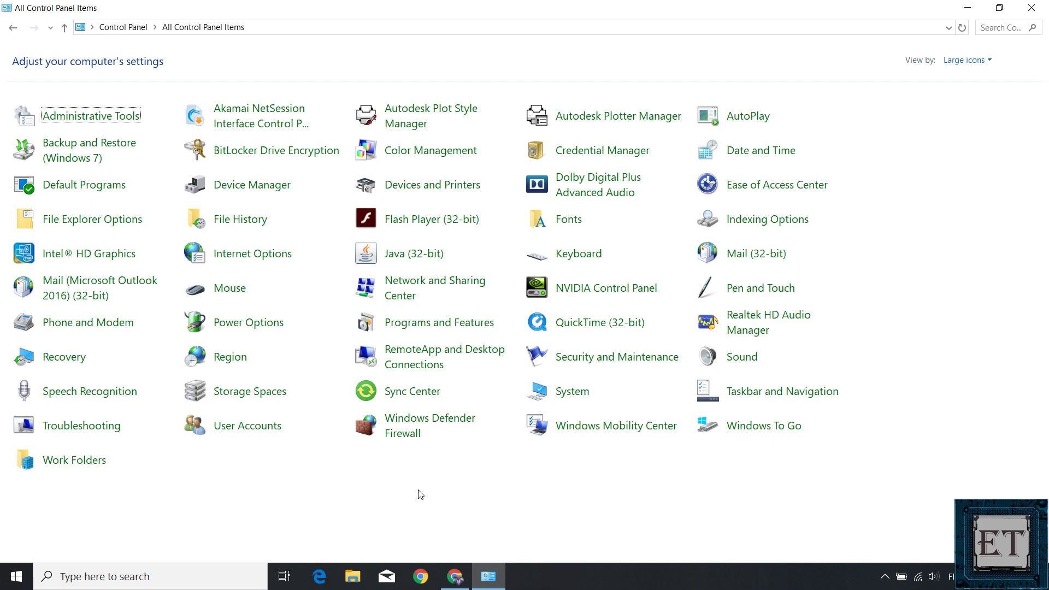
click(770, 227)
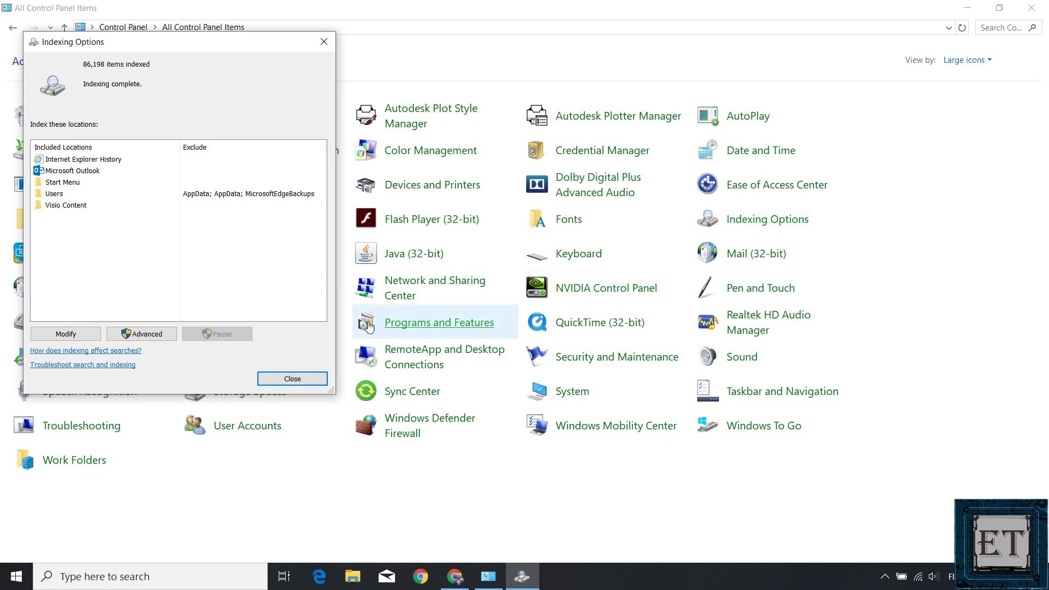
Rebuild the search index from Indexing Options' Advanced settings, confirming the rebuild.
click(155, 333)
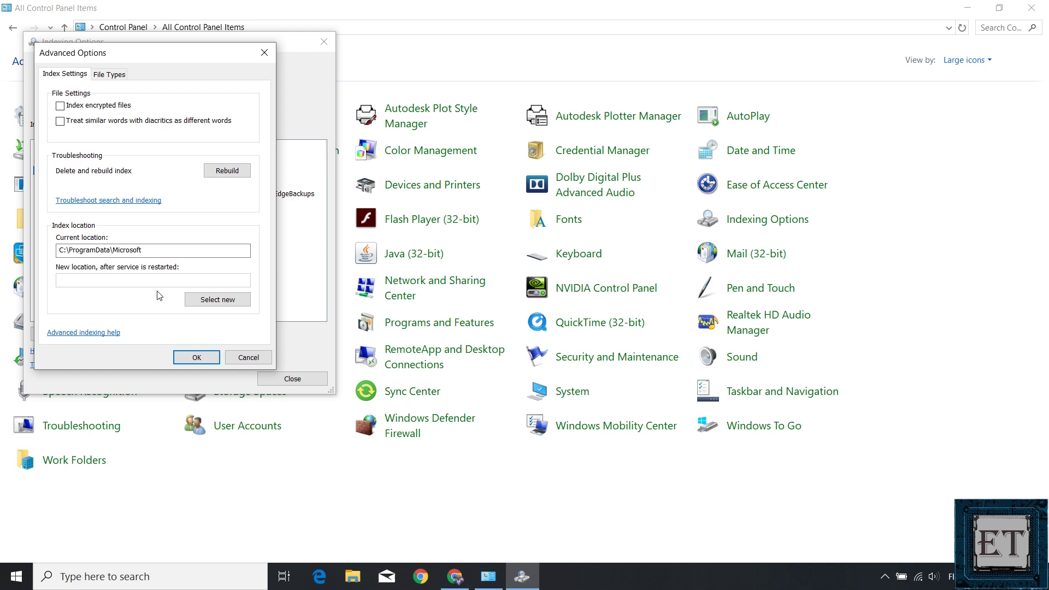
click(227, 171)
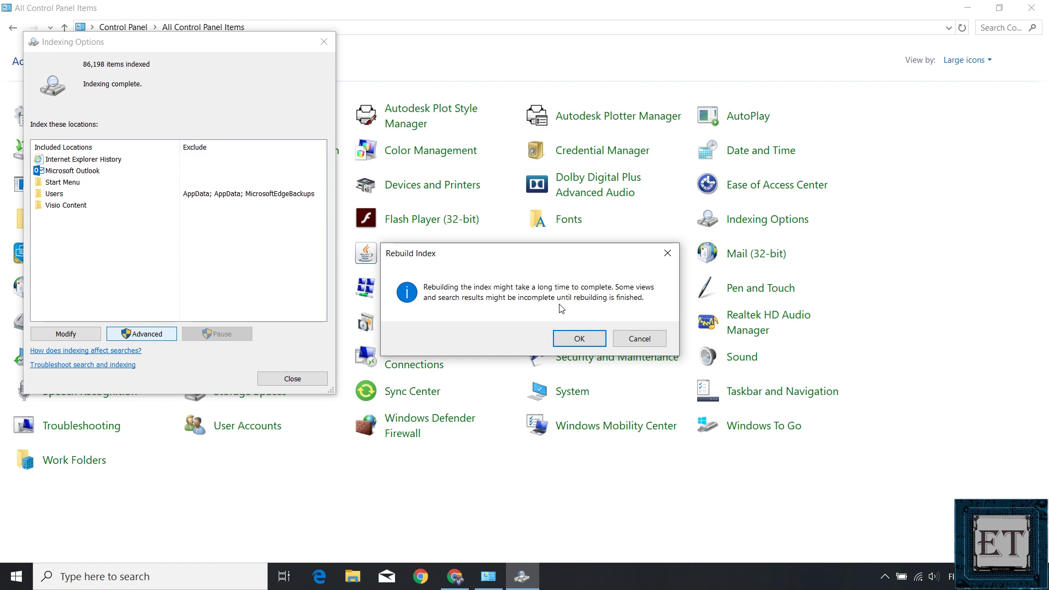
click(578, 337)
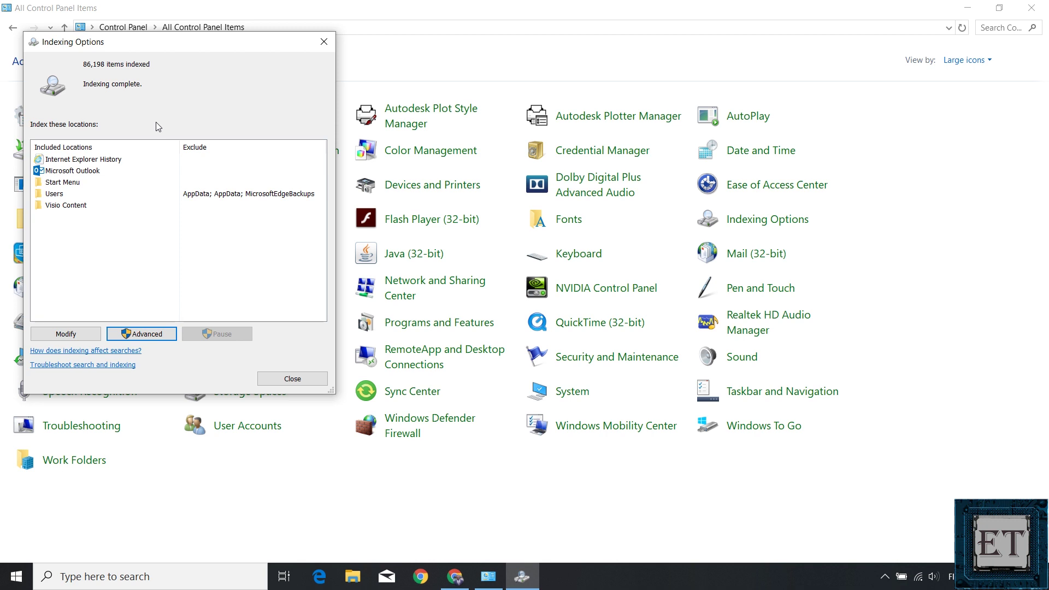
Run the search and indexing troubleshooter for files missing from results and indexing slowing the computer.
click(98, 364)
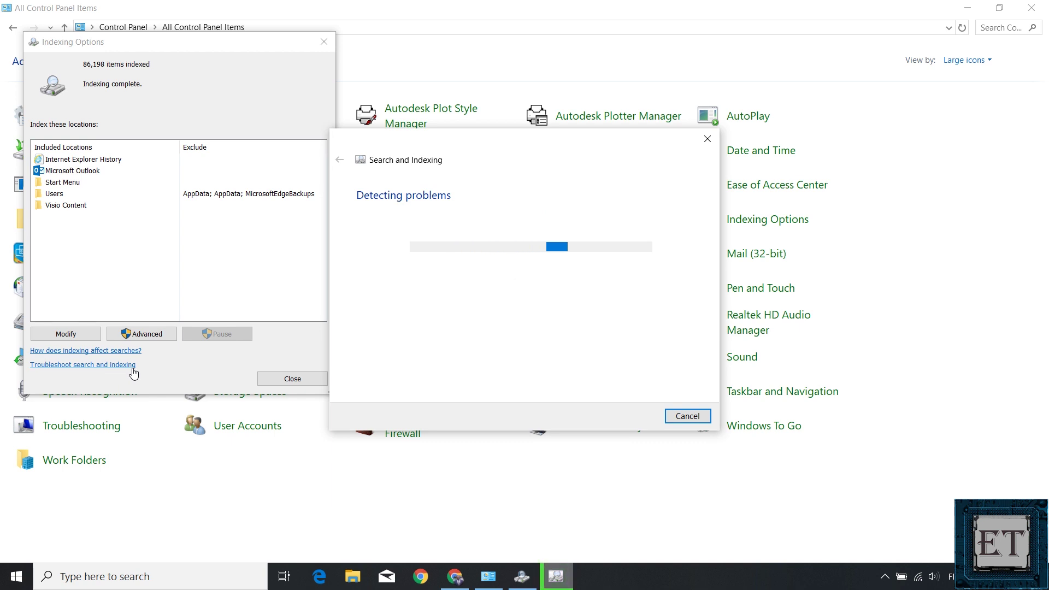
click(360, 268)
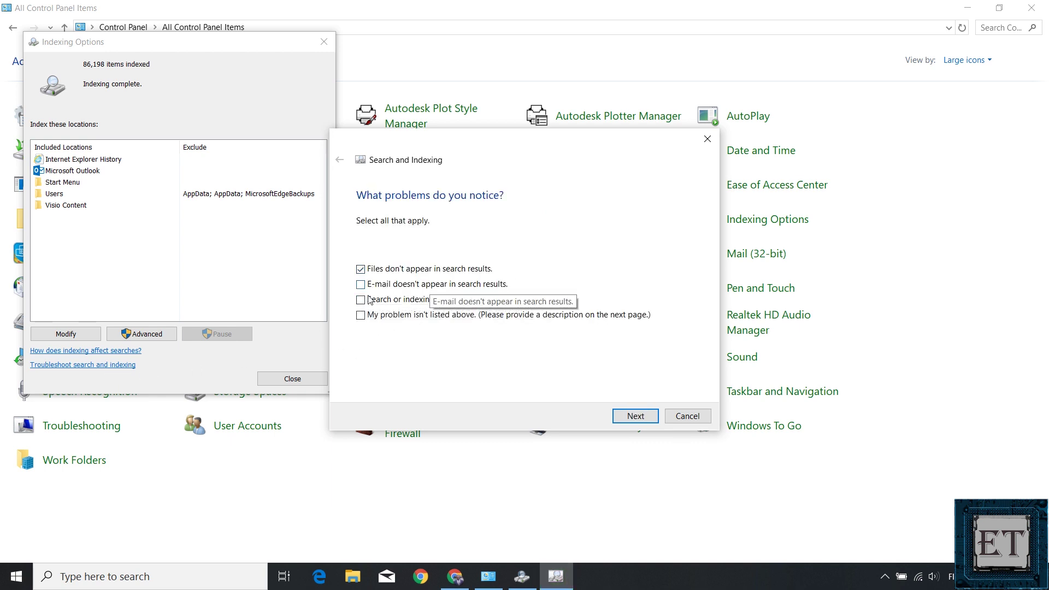
click(382, 300)
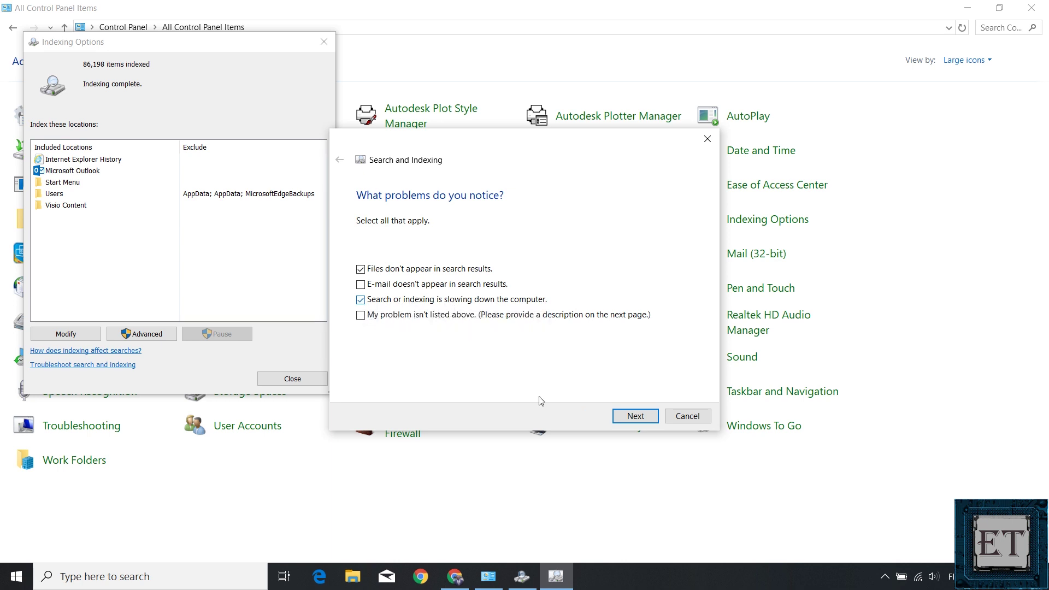
click(639, 416)
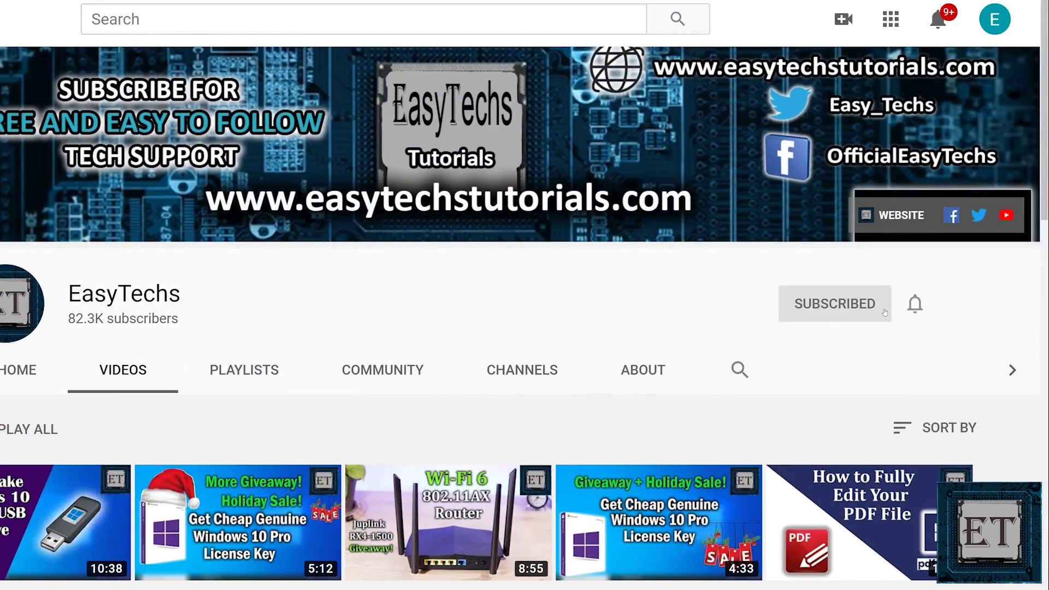
Set the EasyTechs channel's notification bell to All.
click(915, 305)
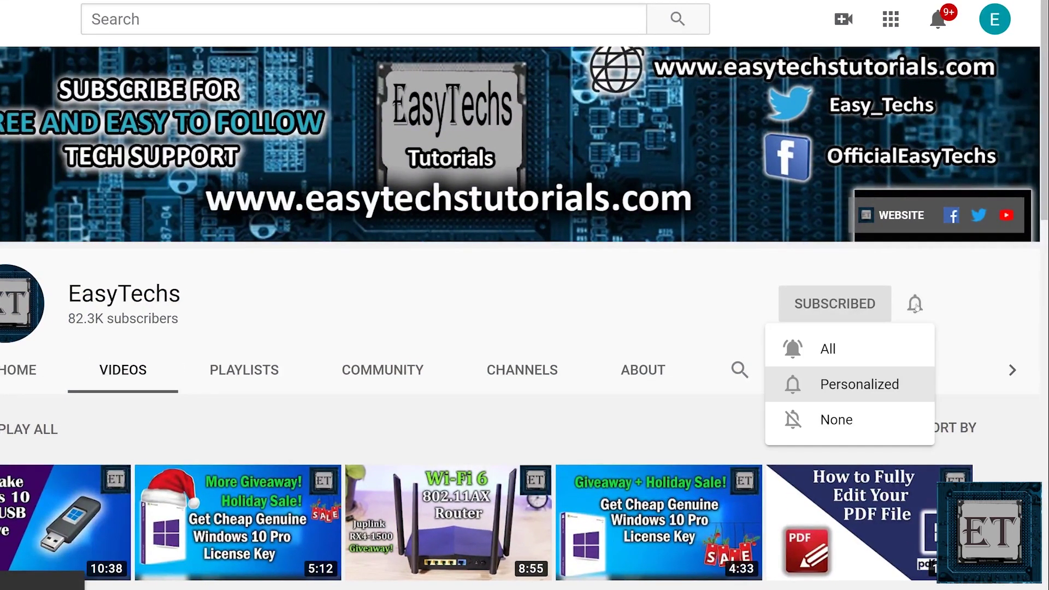
click(845, 351)
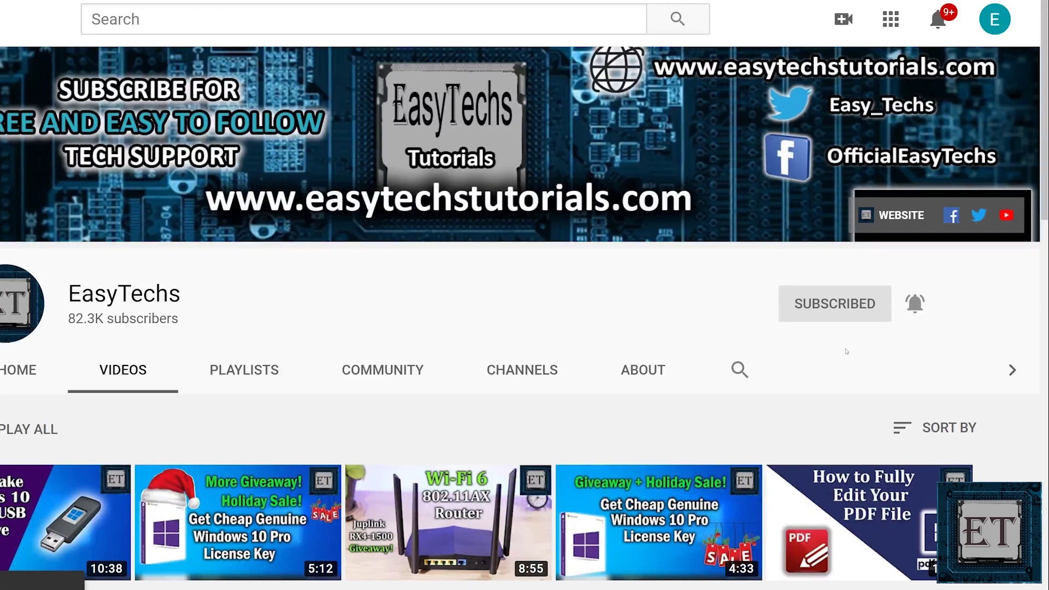